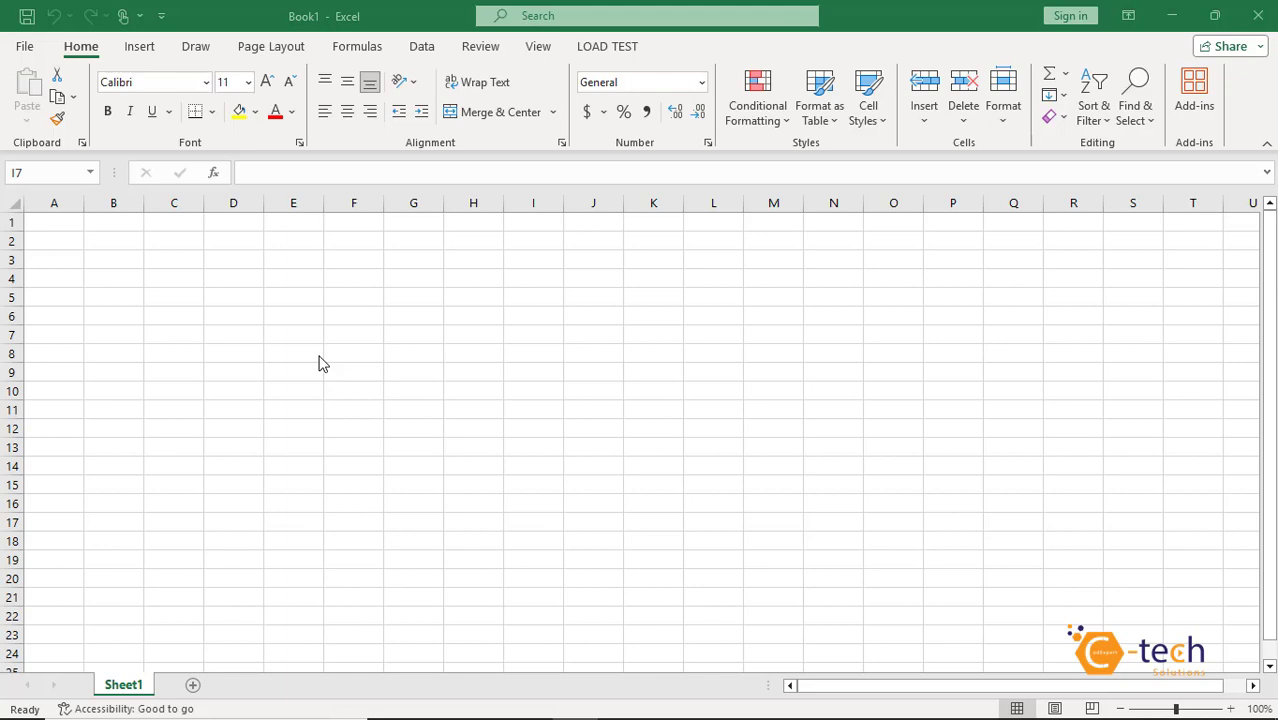
Step: Look through the function library categories, including Text, Math & Trig and More Functions
click(255, 49)
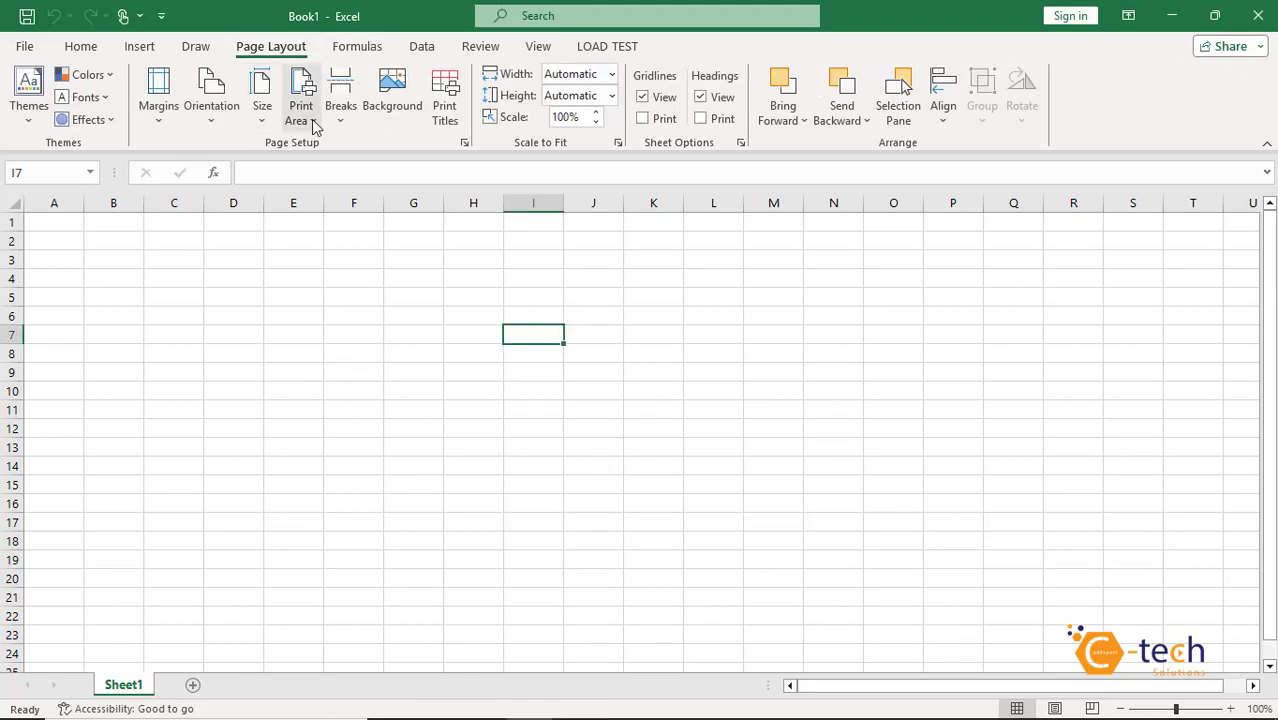
click(354, 56)
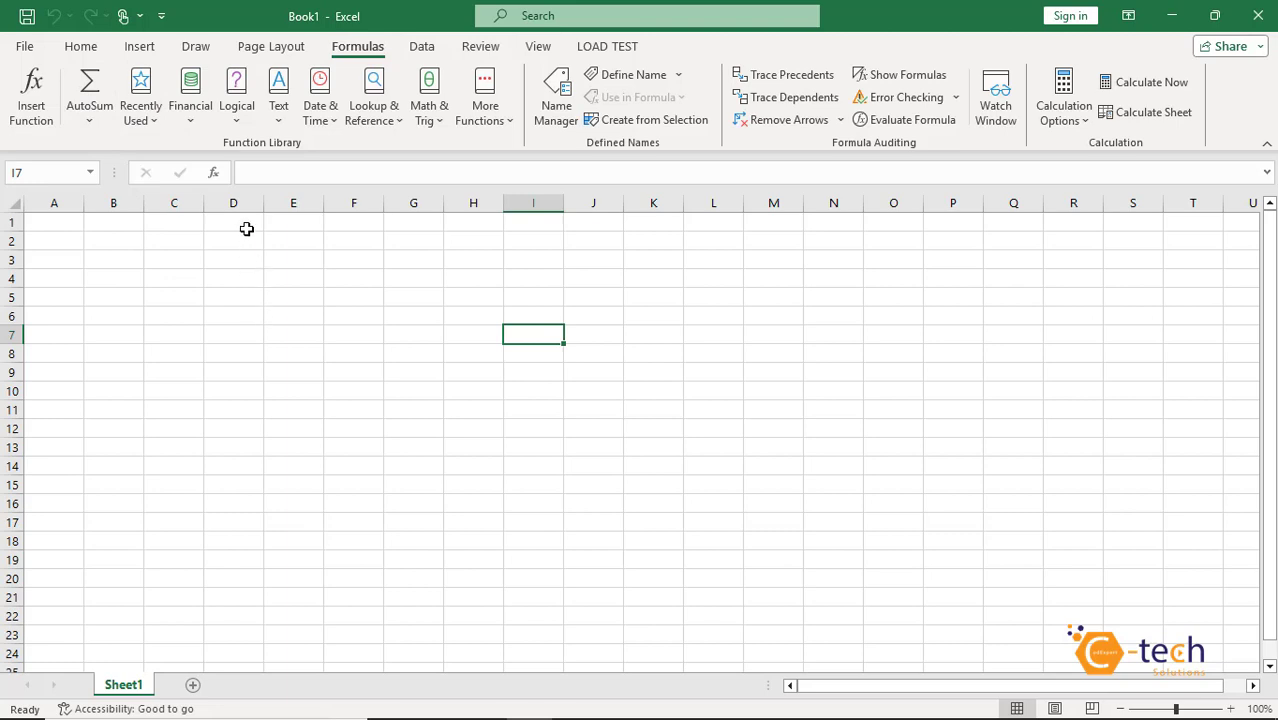
click(191, 112)
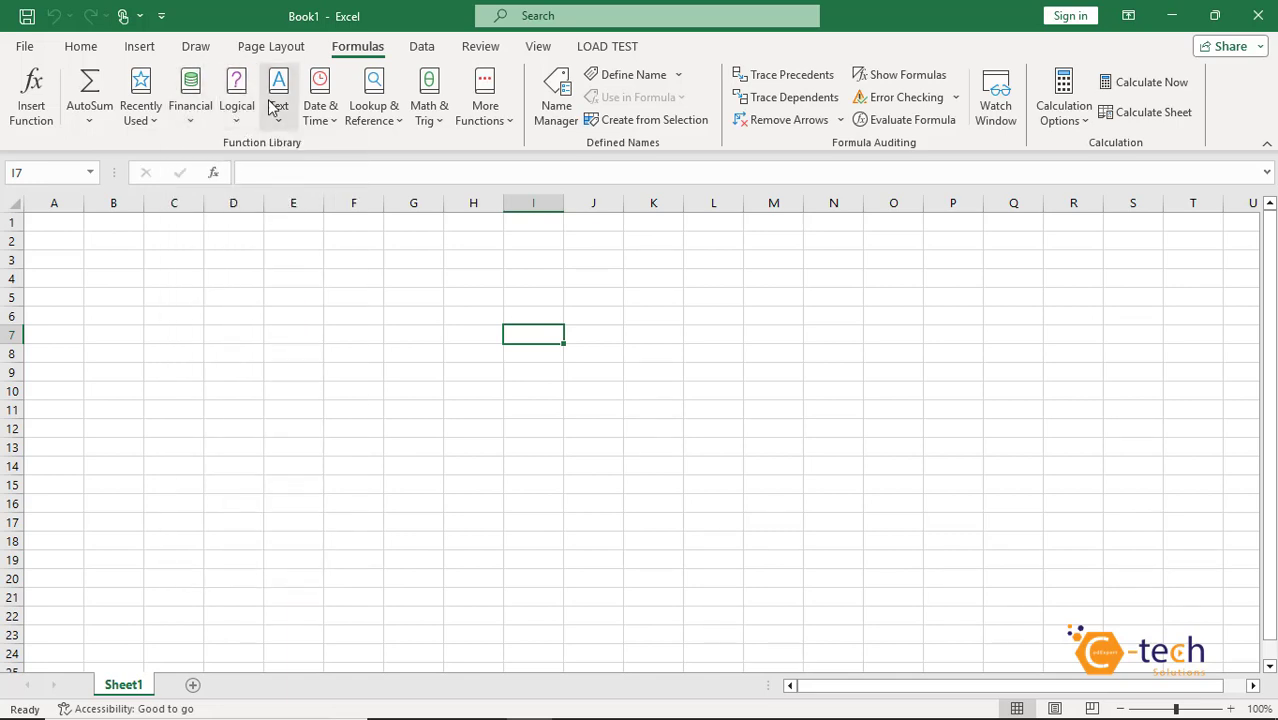
mouse_move(270, 108)
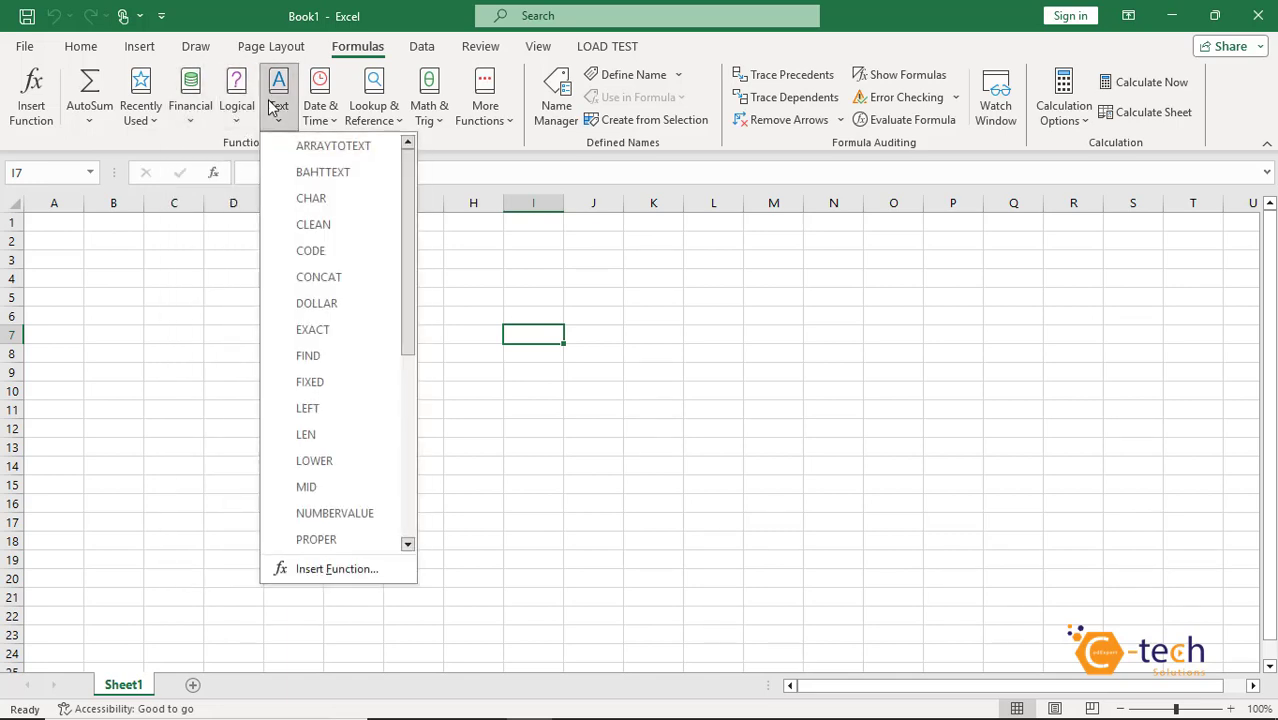
click(355, 108)
click(418, 108)
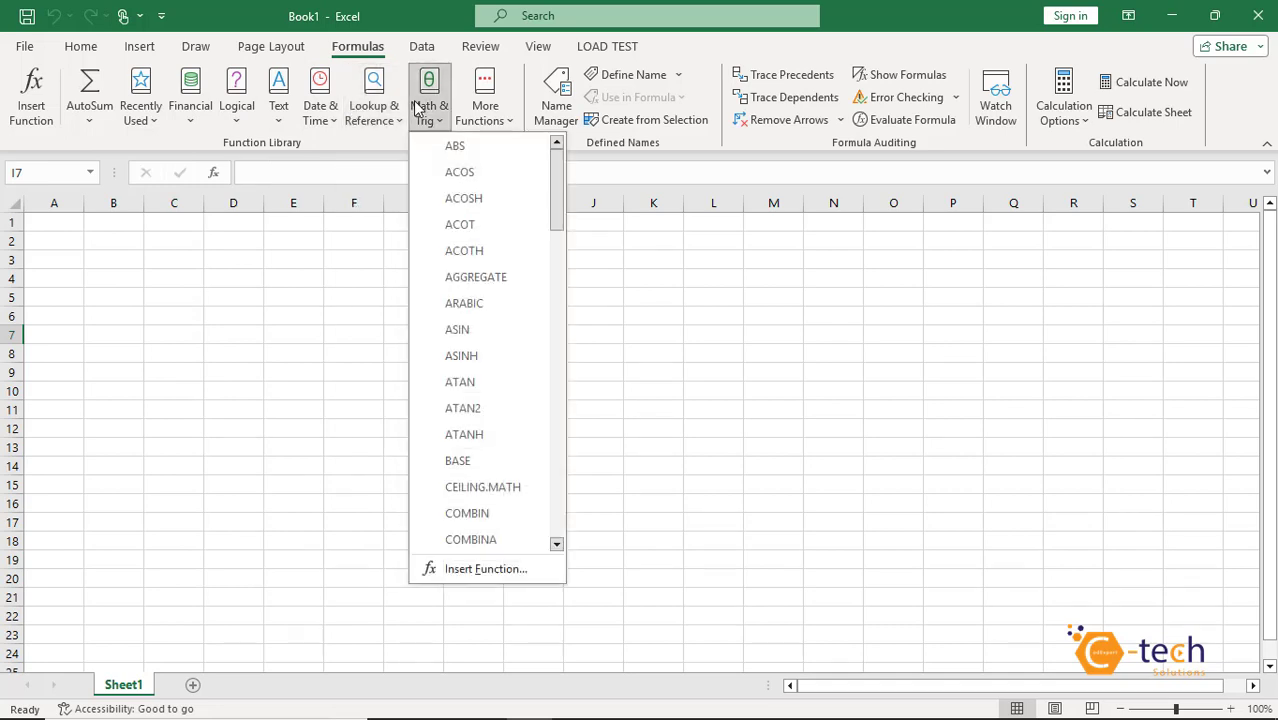
click(418, 108)
click(485, 108)
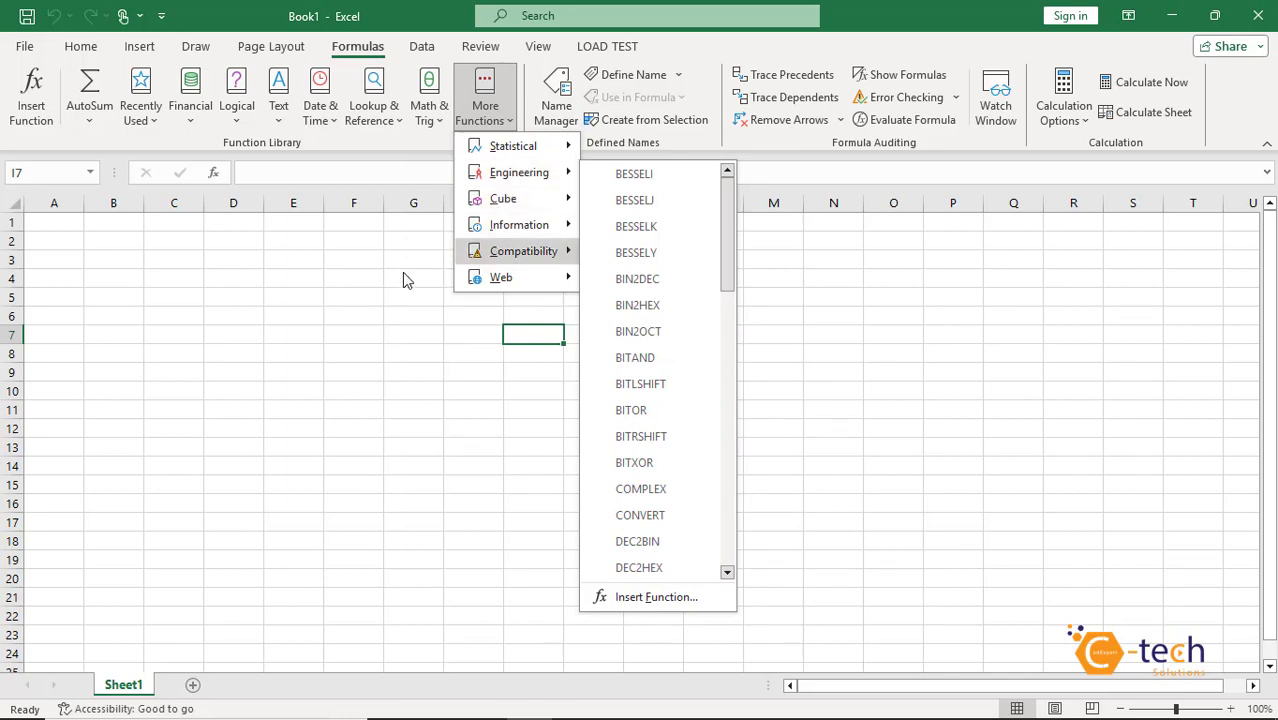
key(Escape)
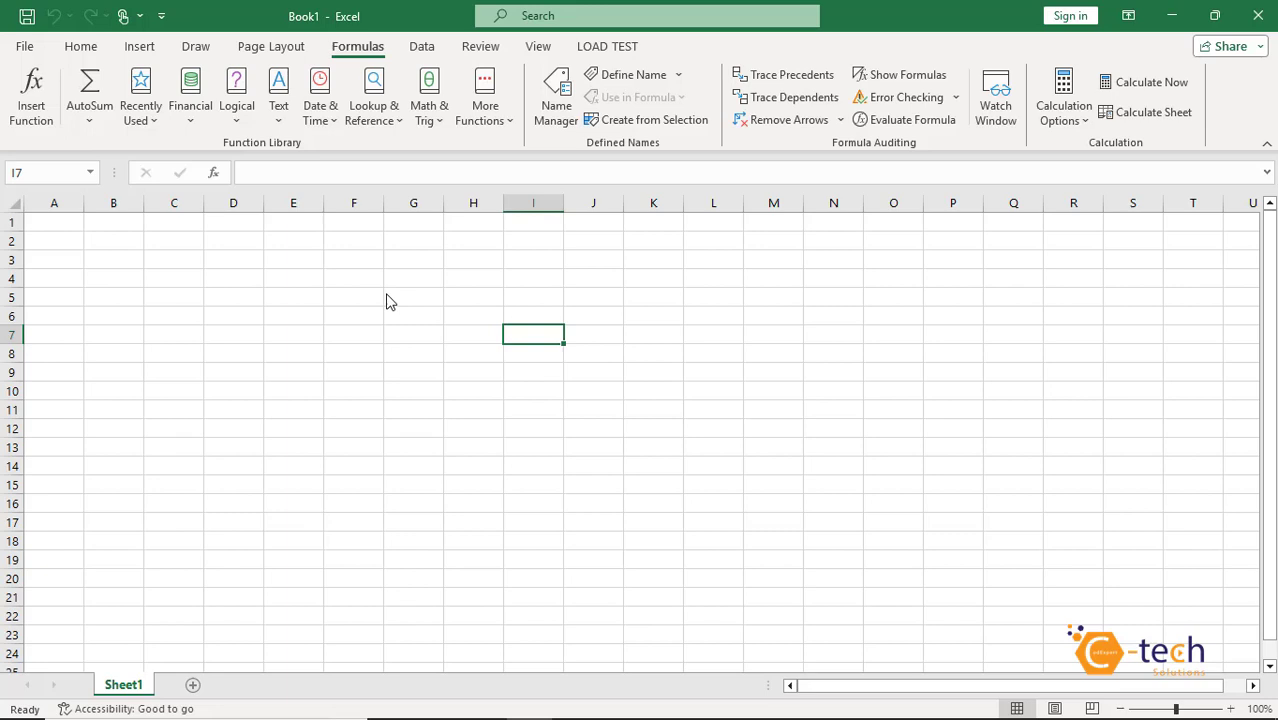
click(390, 300)
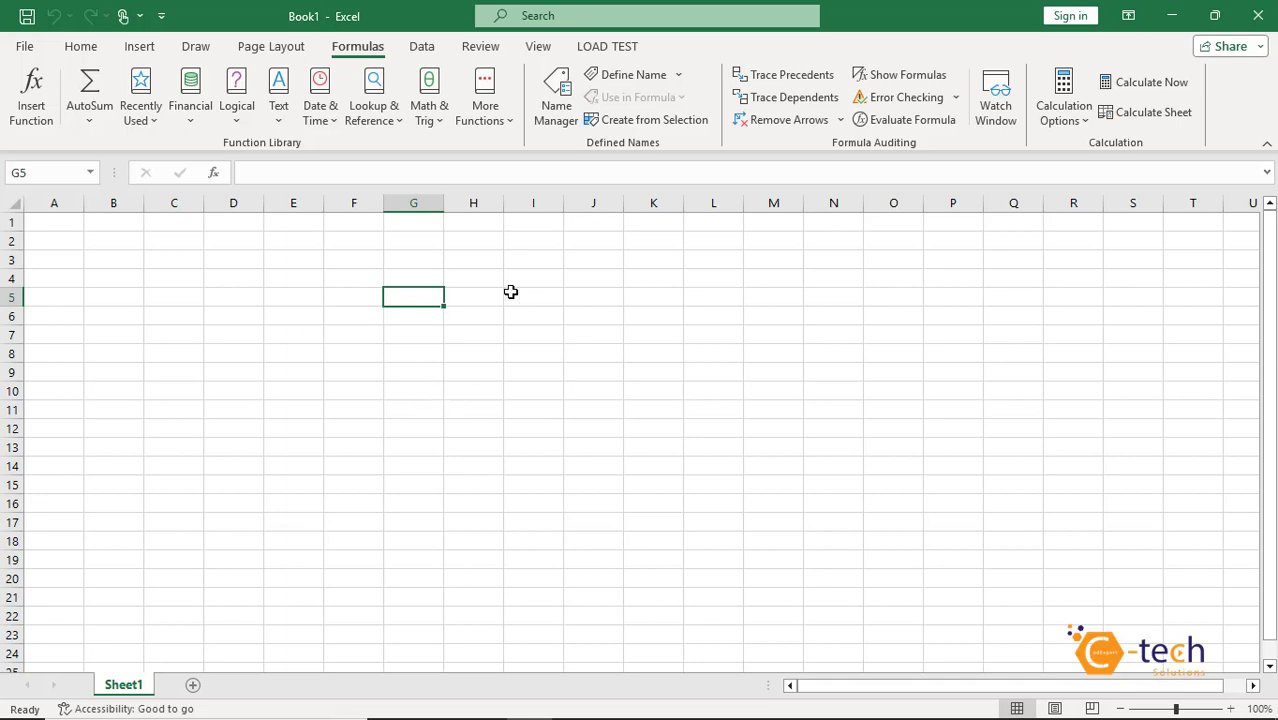
click(1231, 709)
click(1231, 709)
click(1231, 709)
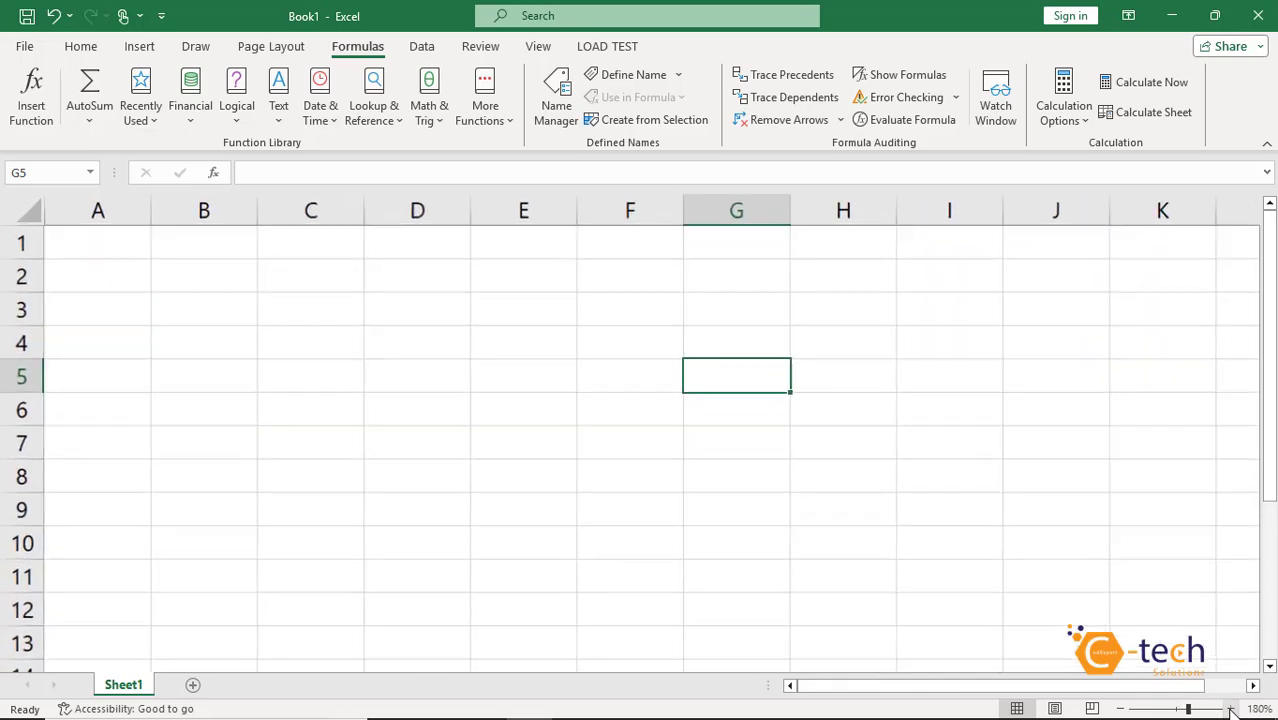
click(1231, 709)
click(320, 276)
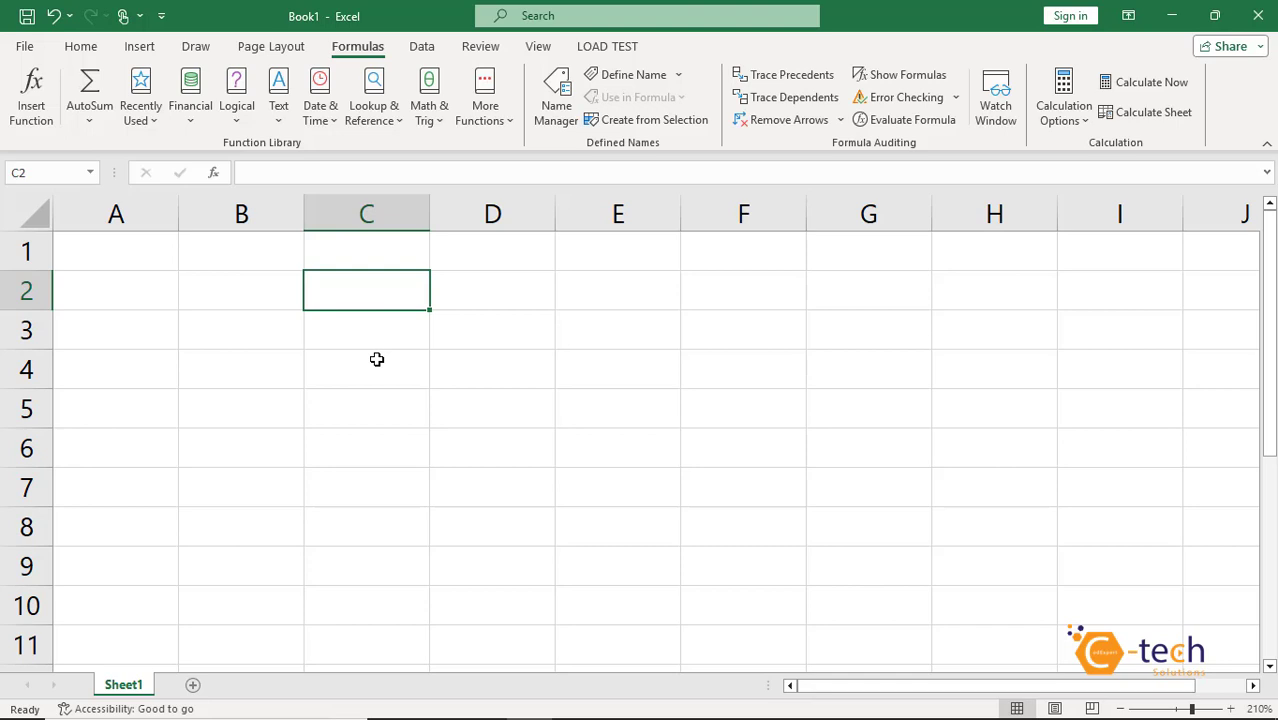
click(376, 359)
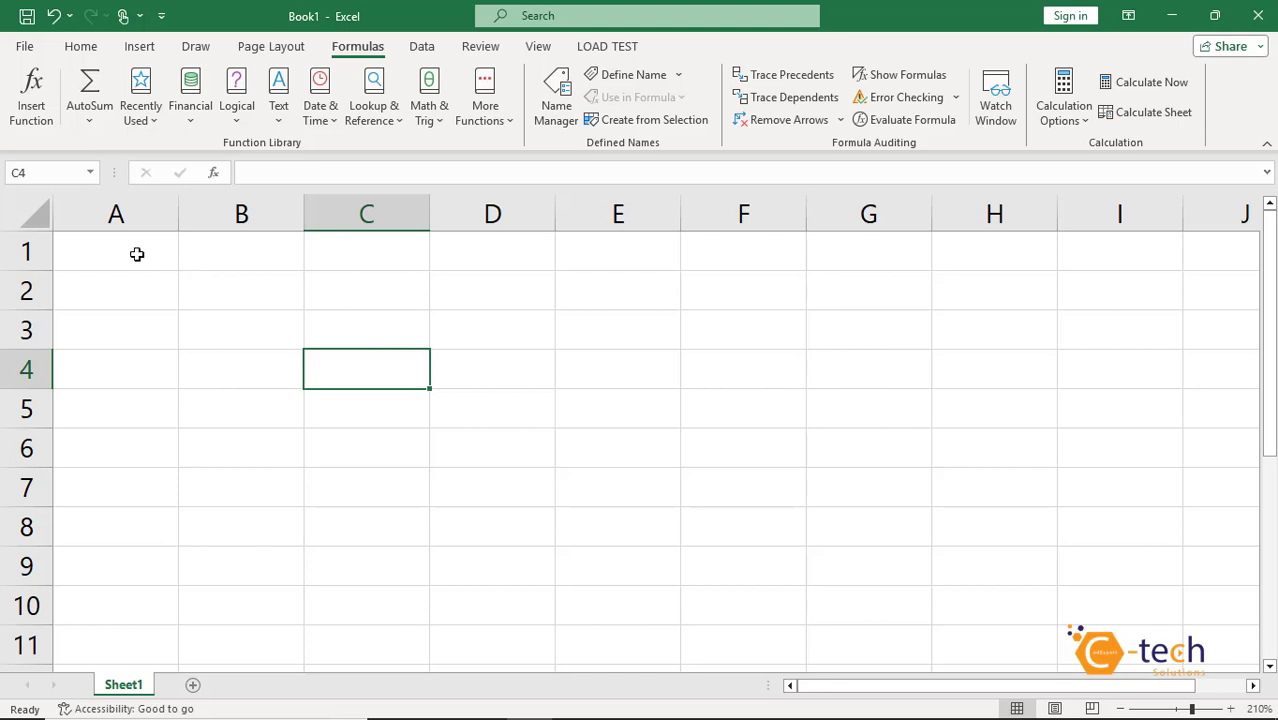
drag(137, 255, 813, 476)
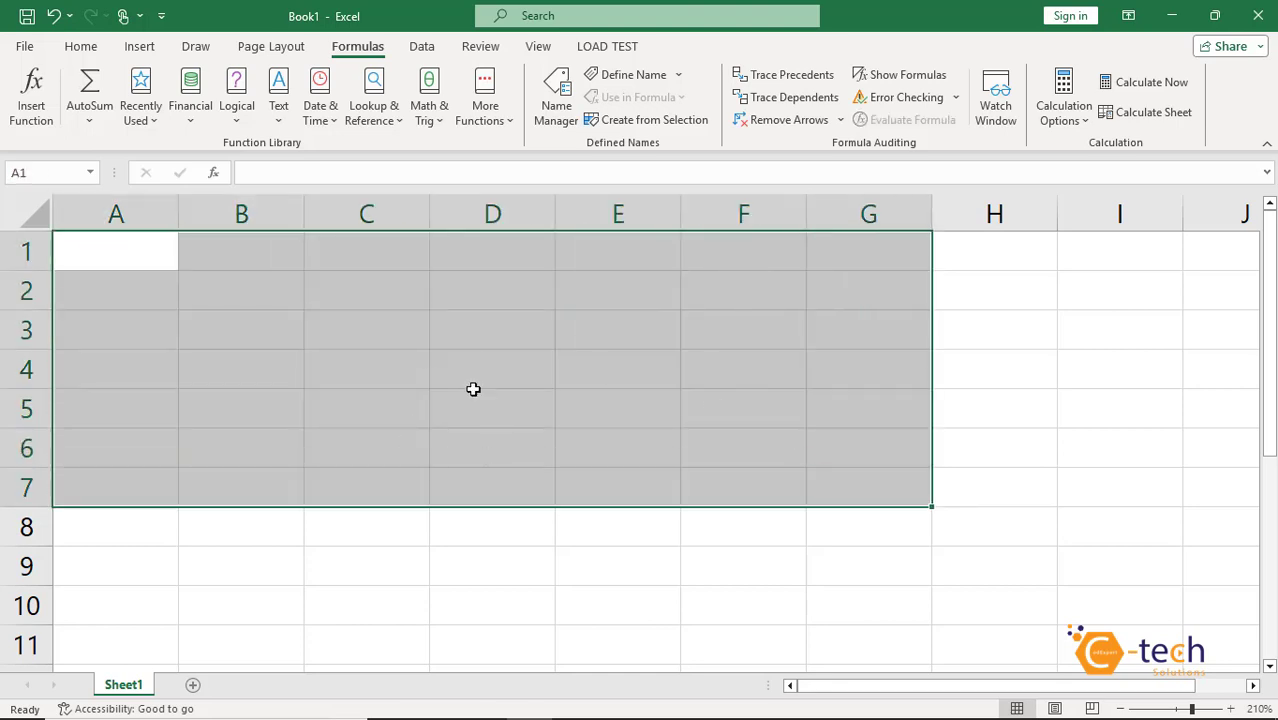
Step: Enter the numbers 10, 50, 60 and 500 in cells C2 through C5
click(353, 293)
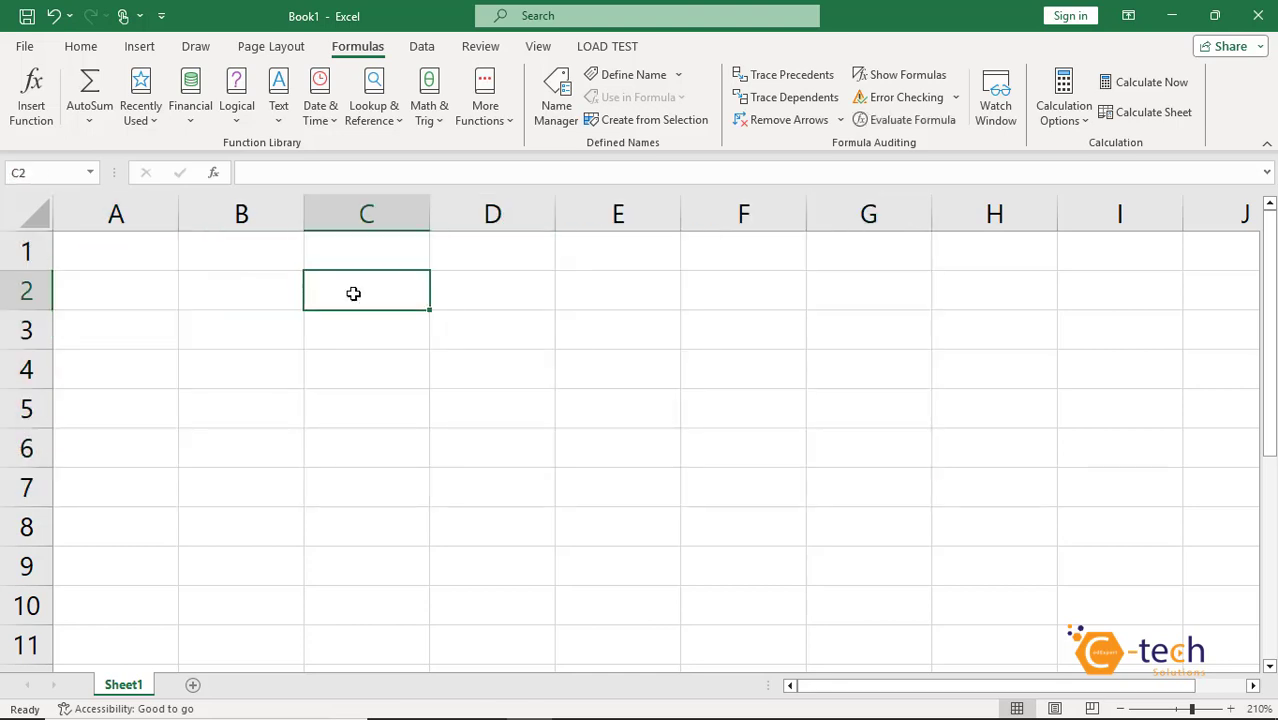
text(10)
key(Return)
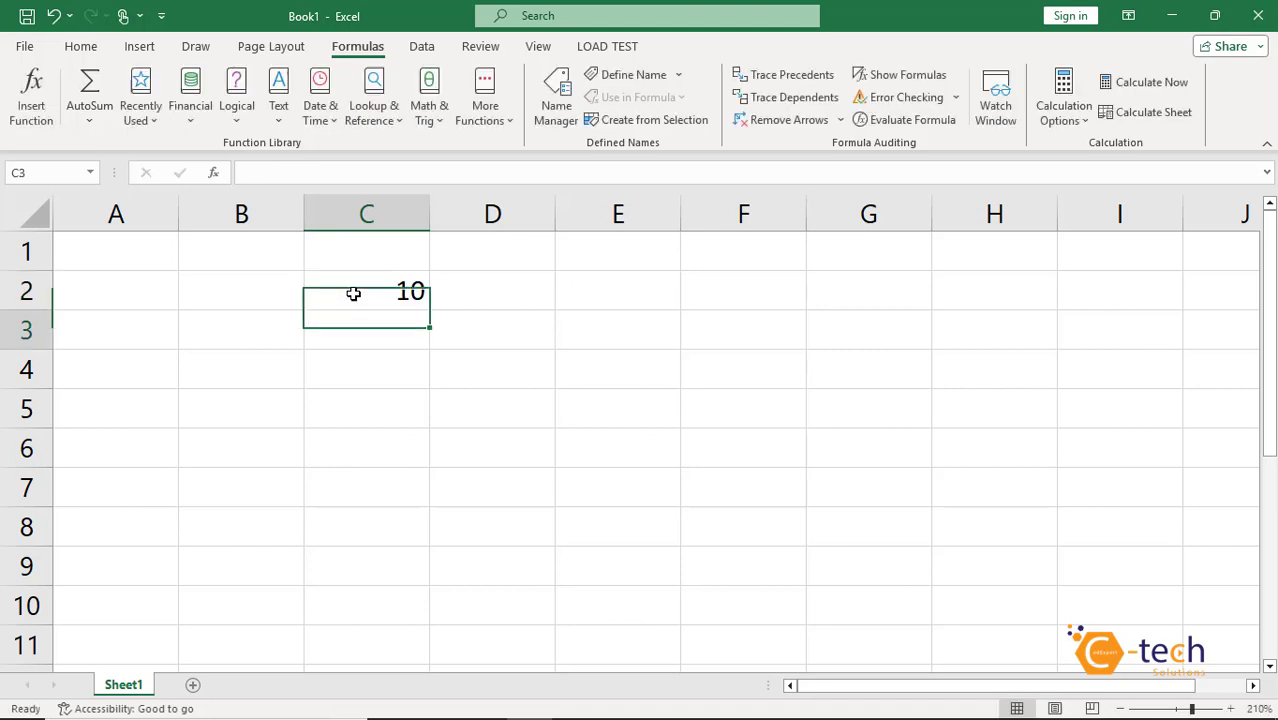
text(50)
key(Return)
text(60)
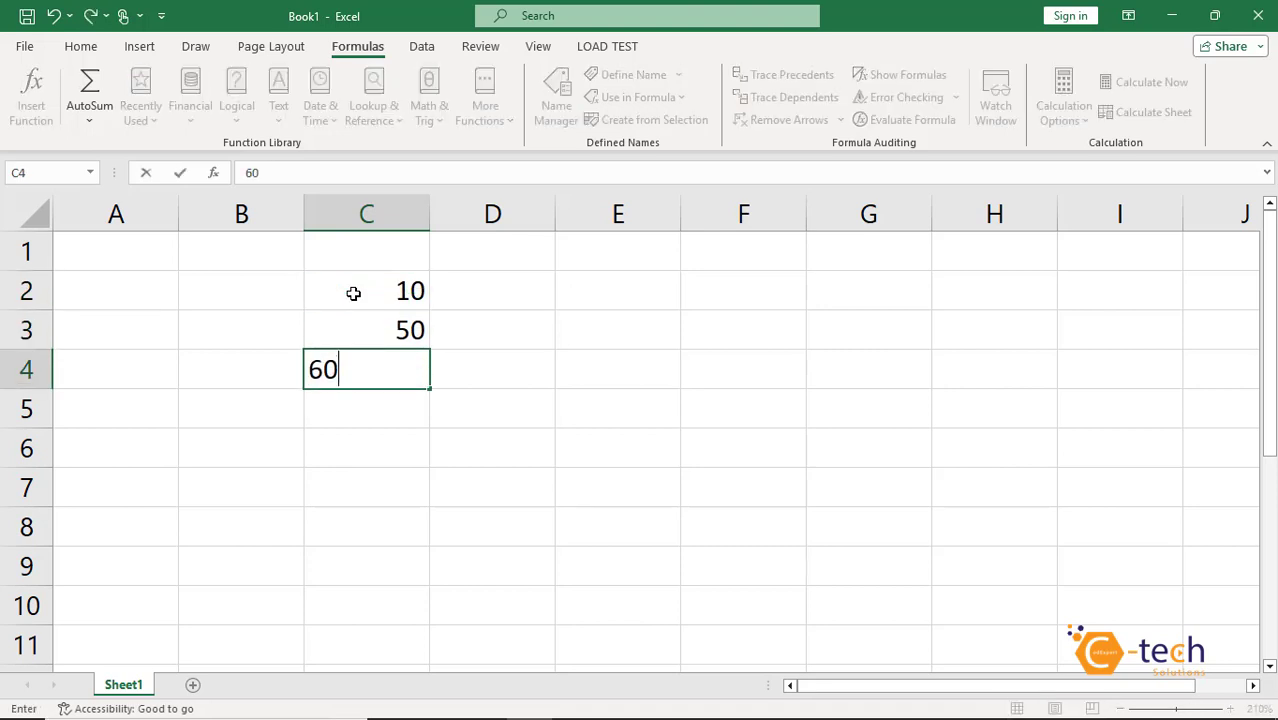
key(Return)
text(500)
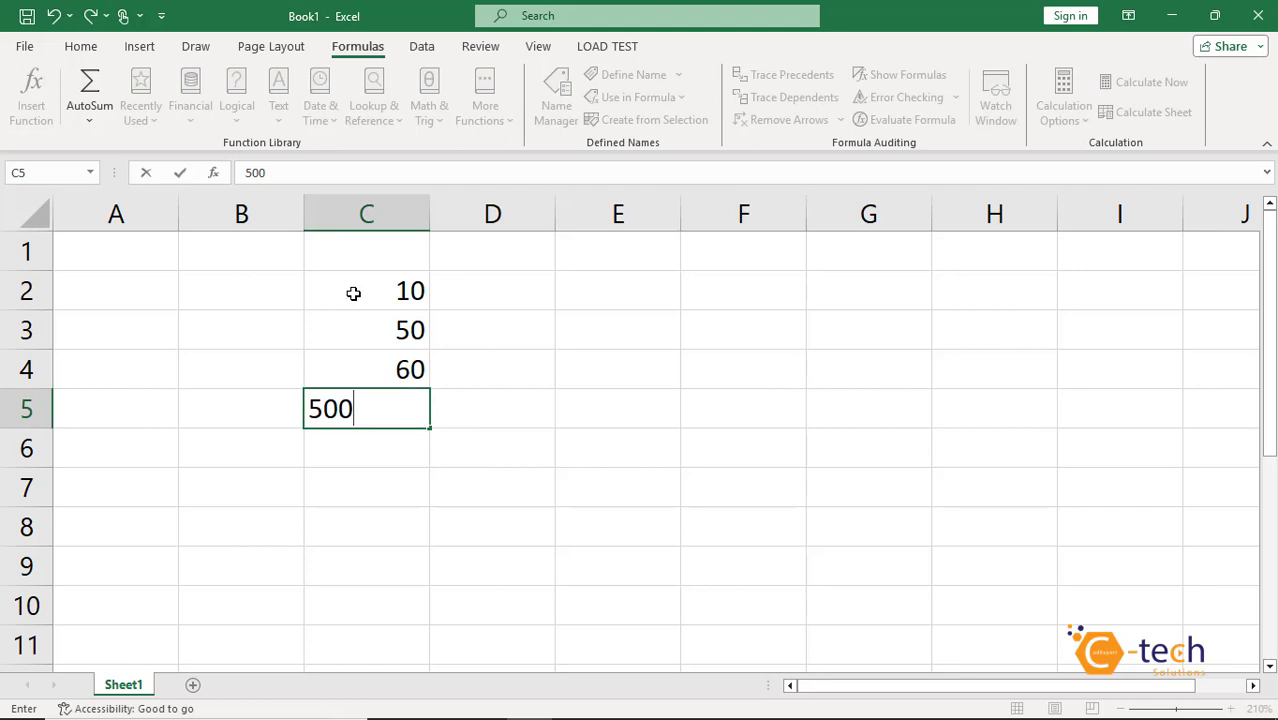
key(Return)
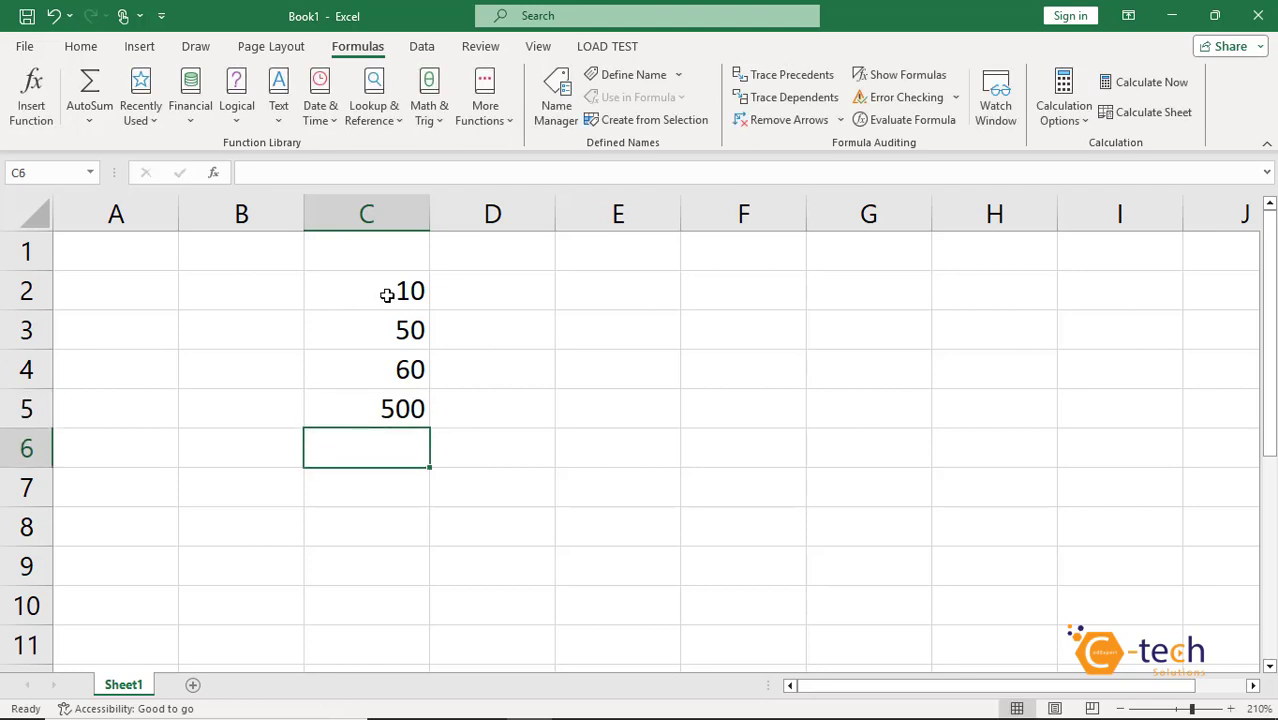
Step: Examine the AutoSum functions available for the numbers in C2:C5, in both places where the list is offered
drag(391, 291, 391, 403)
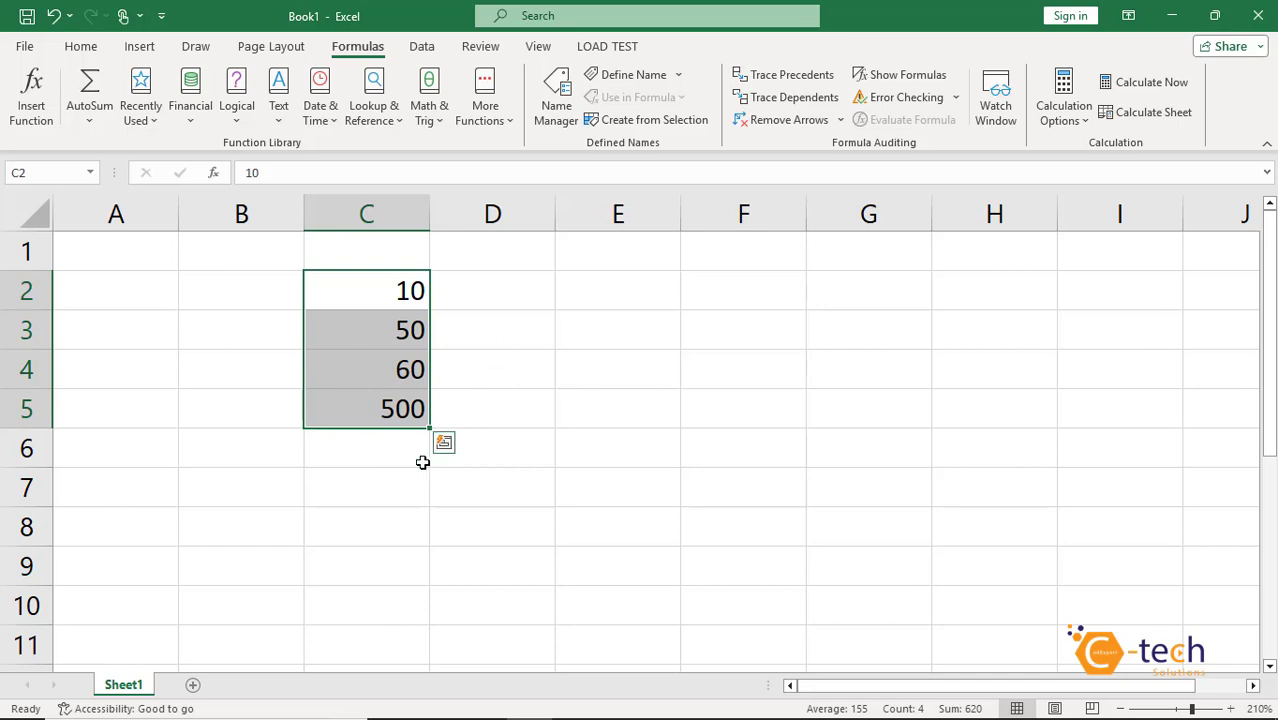
click(369, 477)
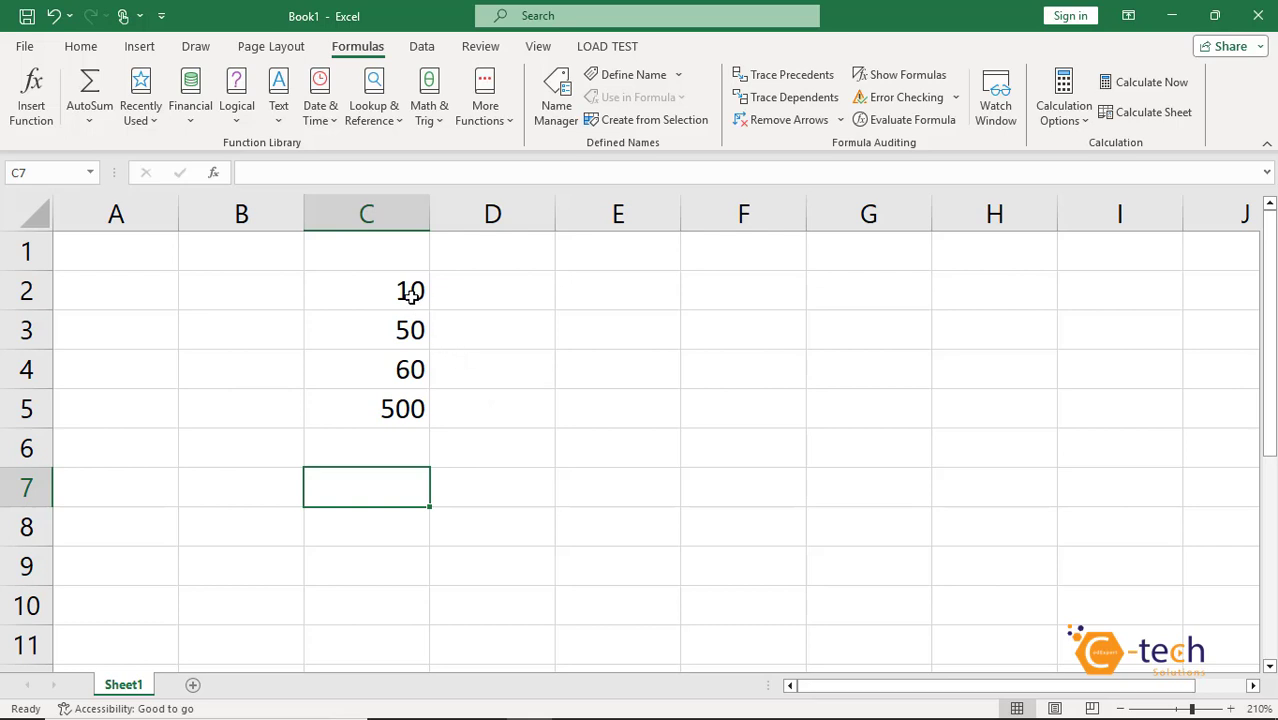
drag(414, 292, 392, 416)
click(360, 480)
click(366, 530)
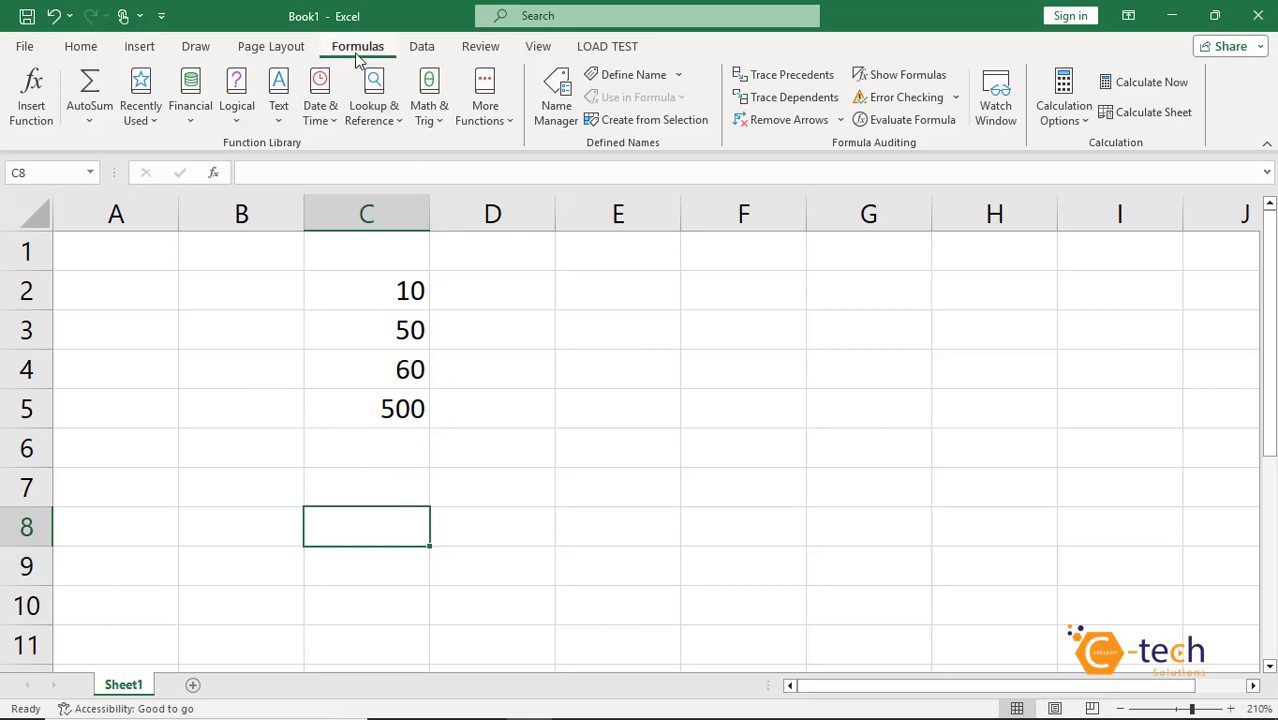
click(88, 124)
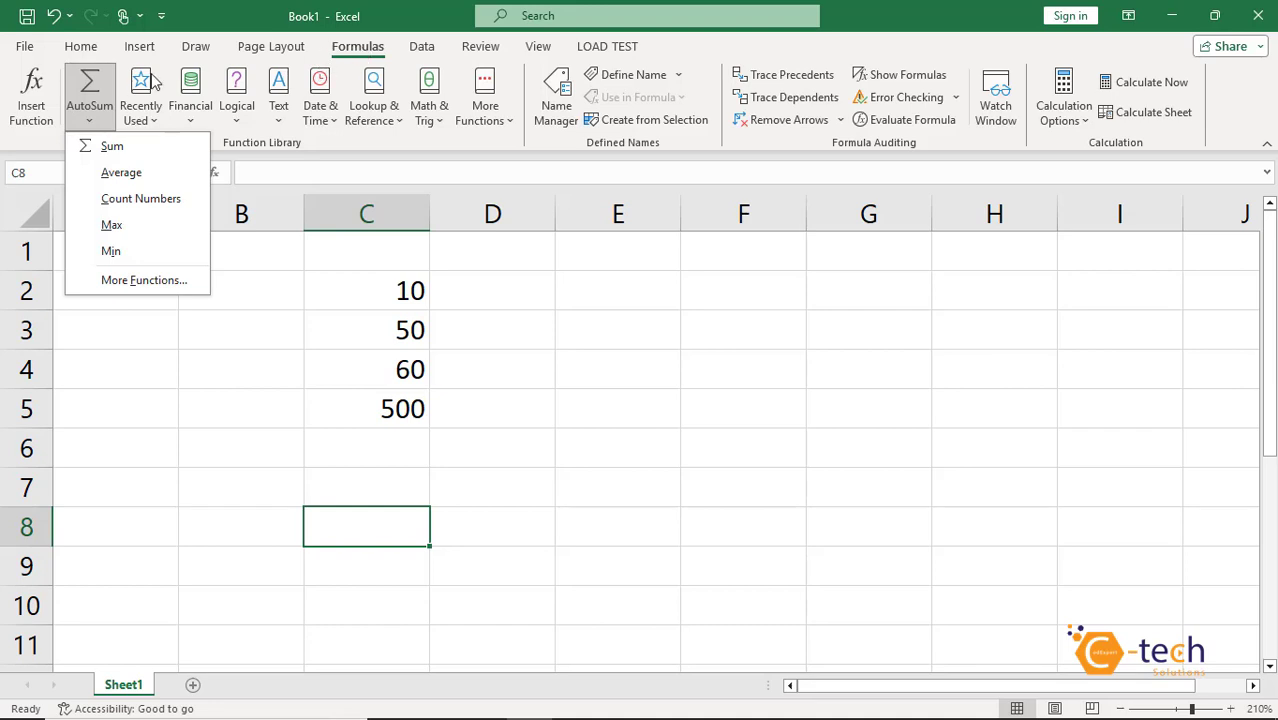
click(370, 368)
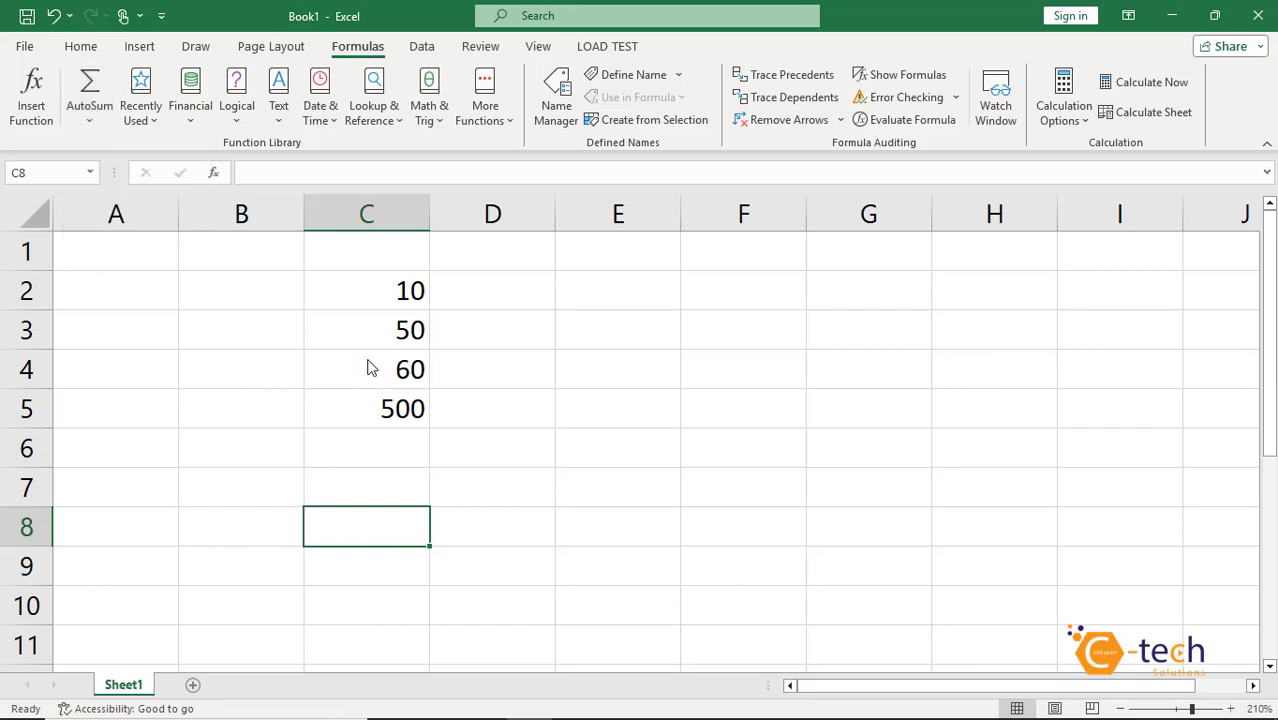
click(79, 47)
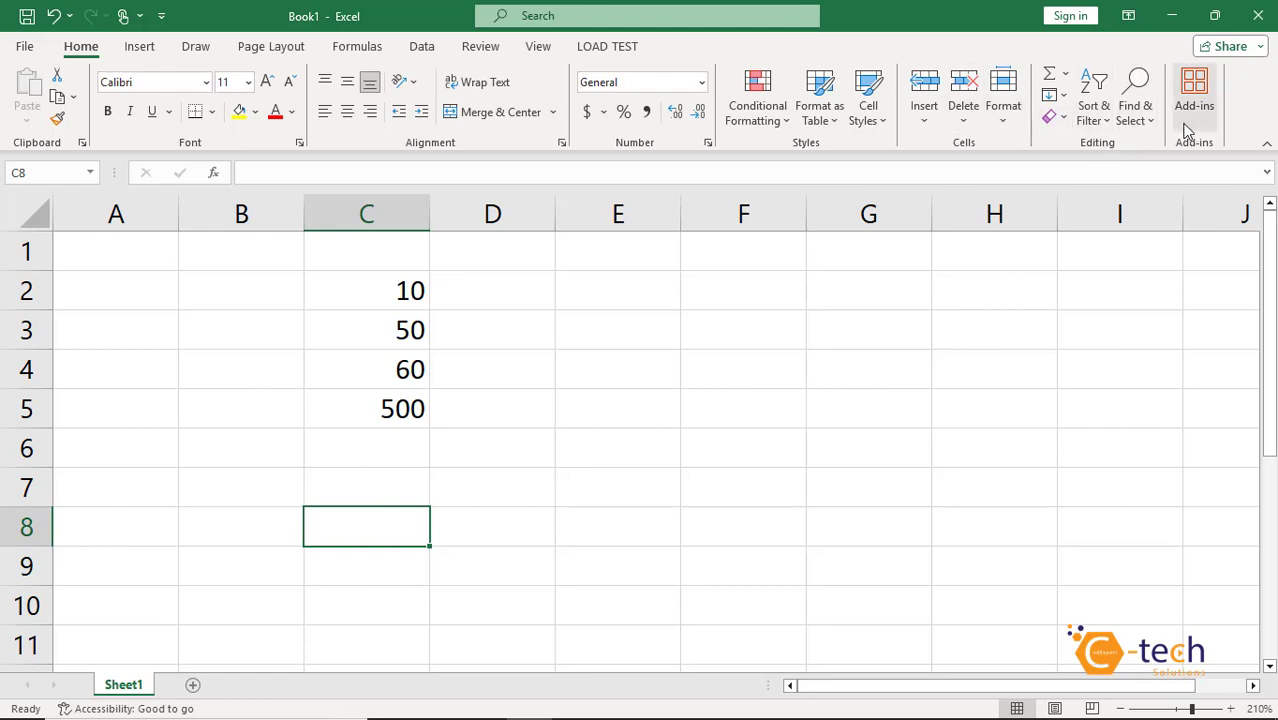
click(1068, 76)
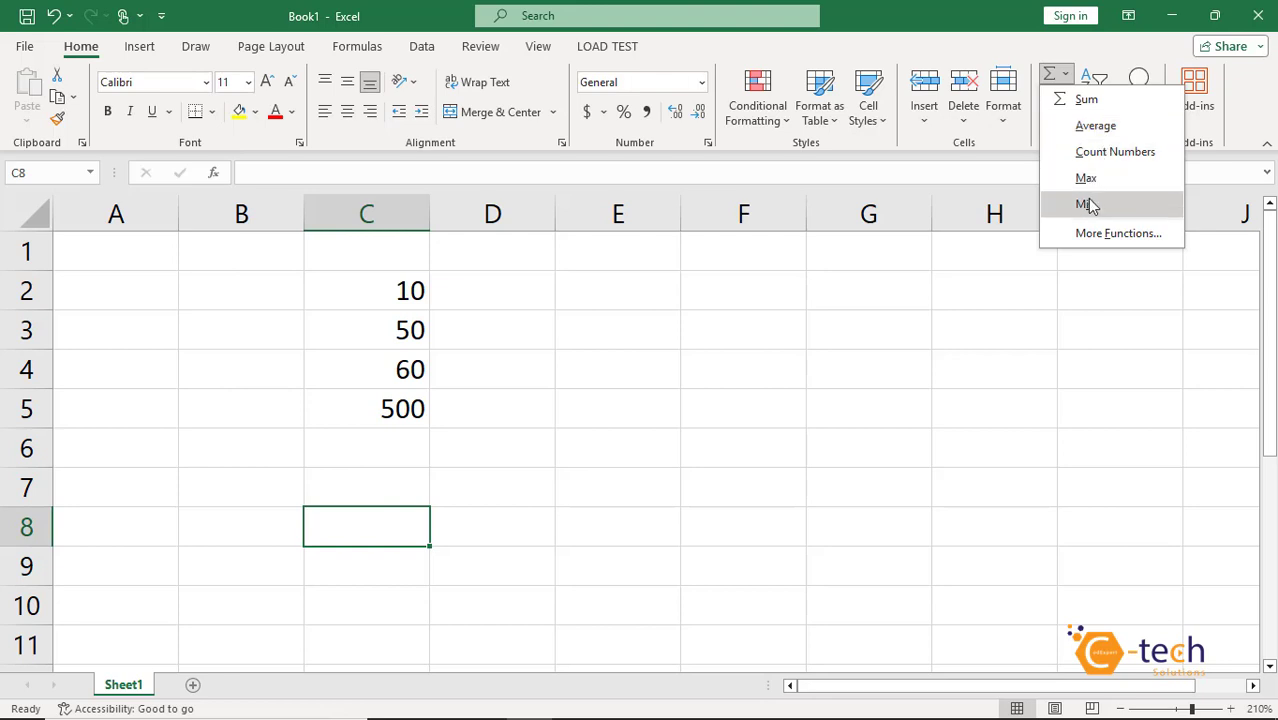
click(613, 346)
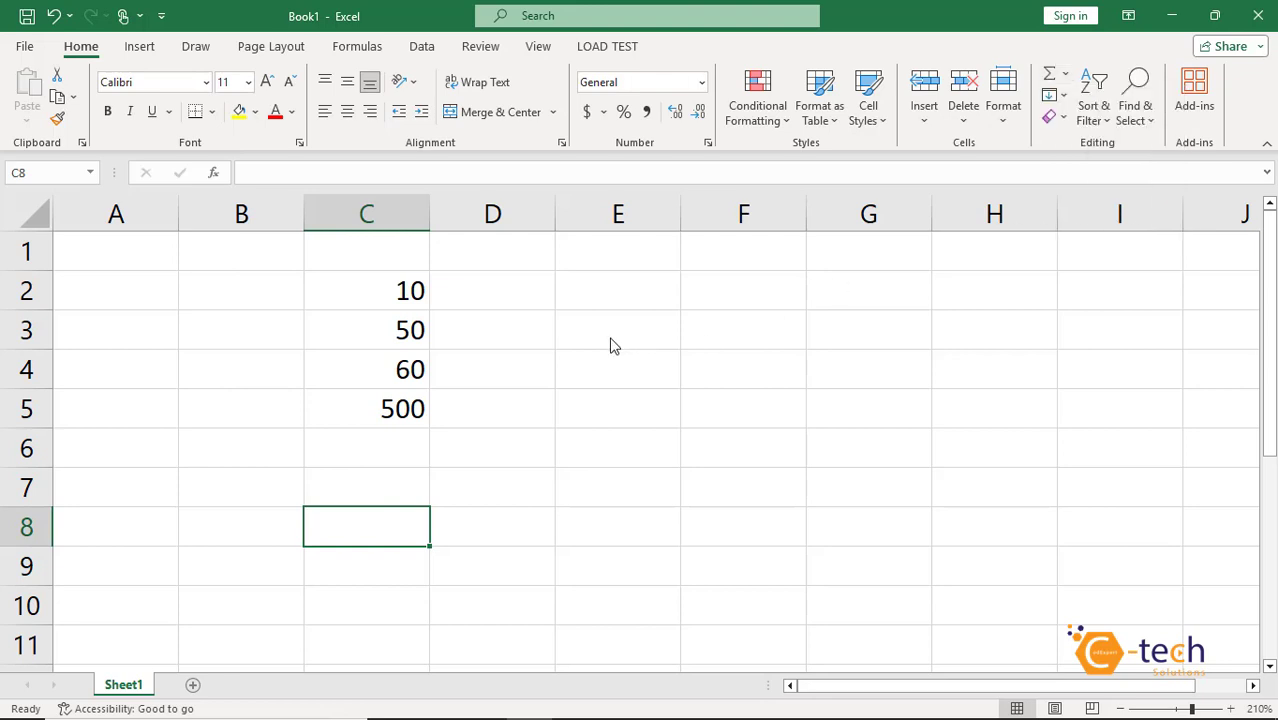
click(360, 48)
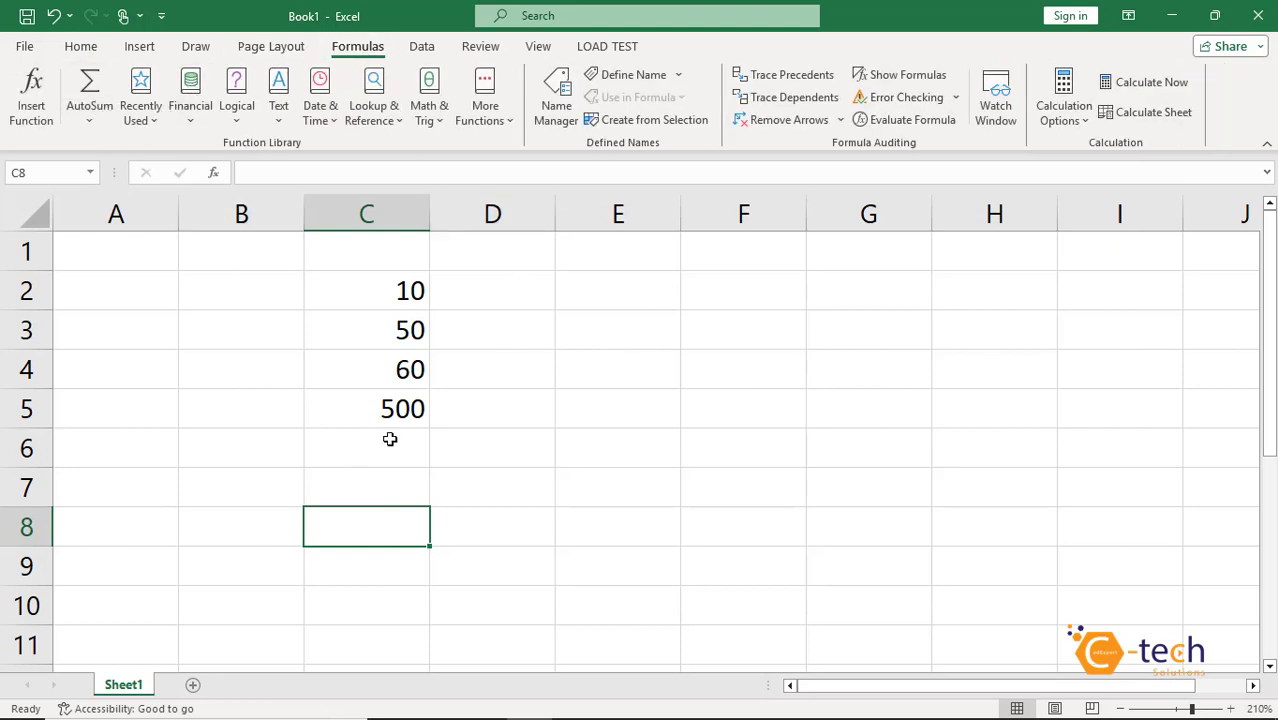
Step: Enter the formula =SUM(C2:C5) in cell C7 to add the four numbers, and check the cell's formula
click(389, 498)
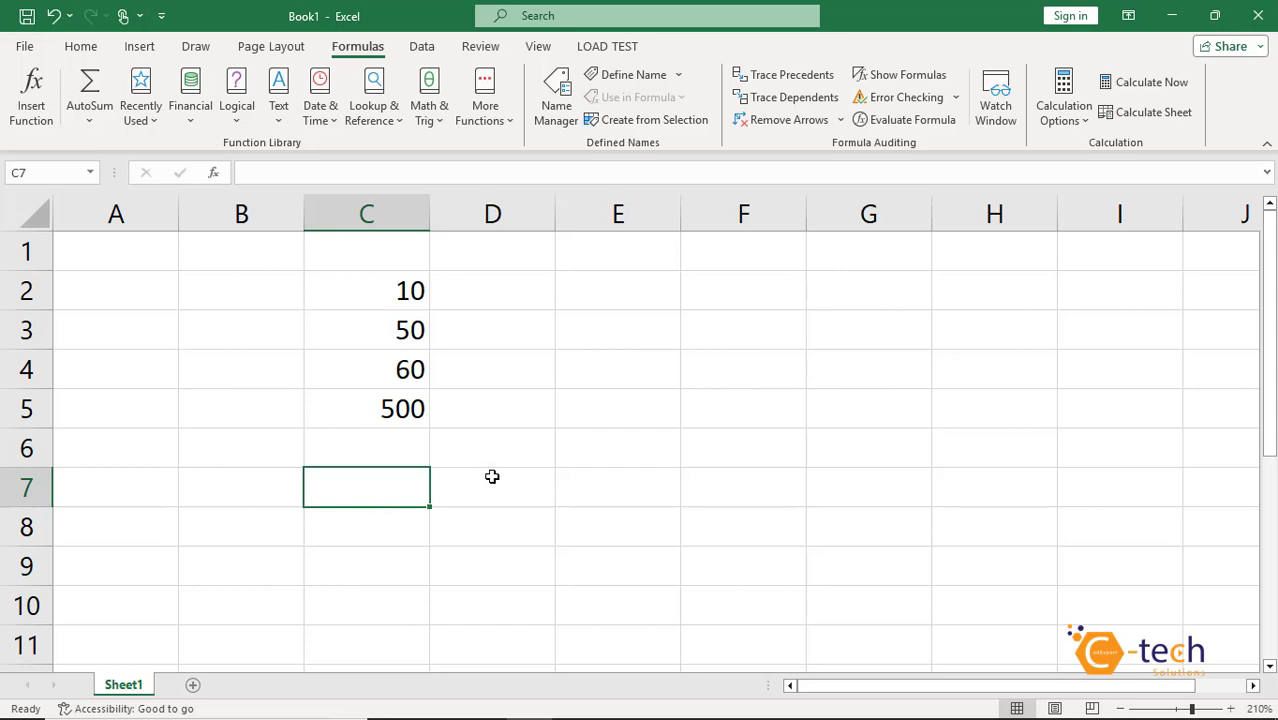
text(=)
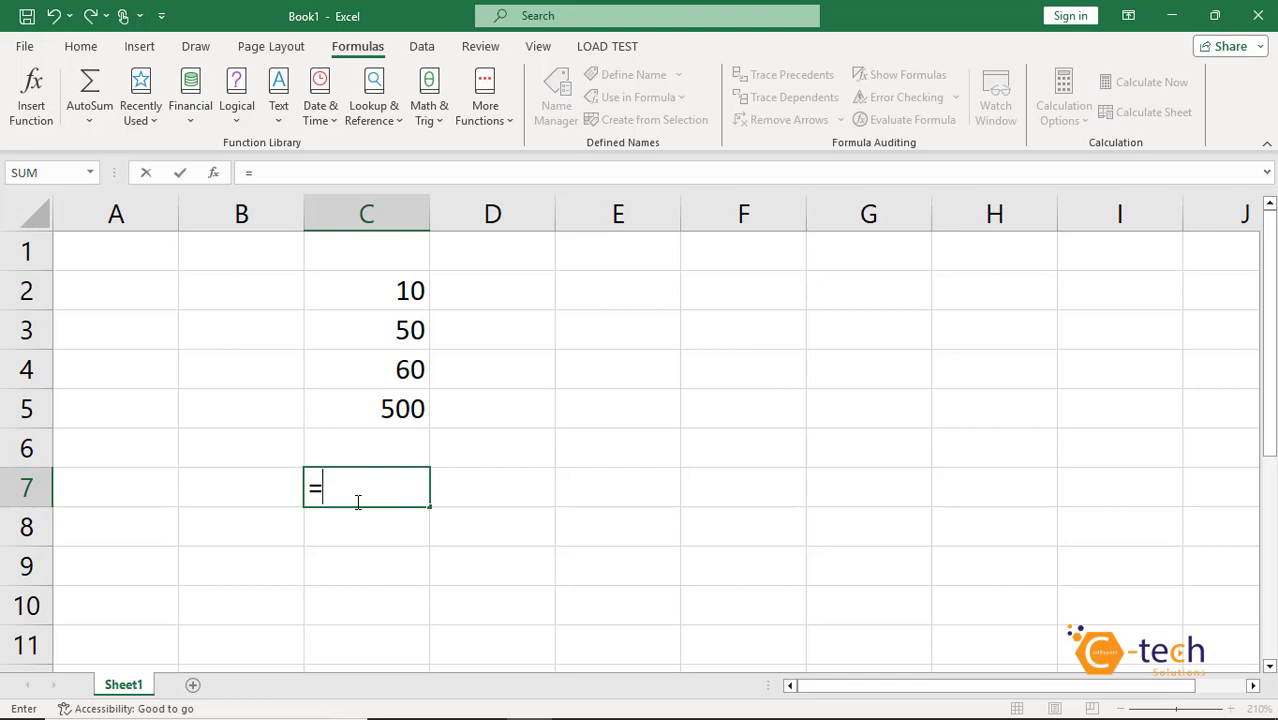
text(sum)
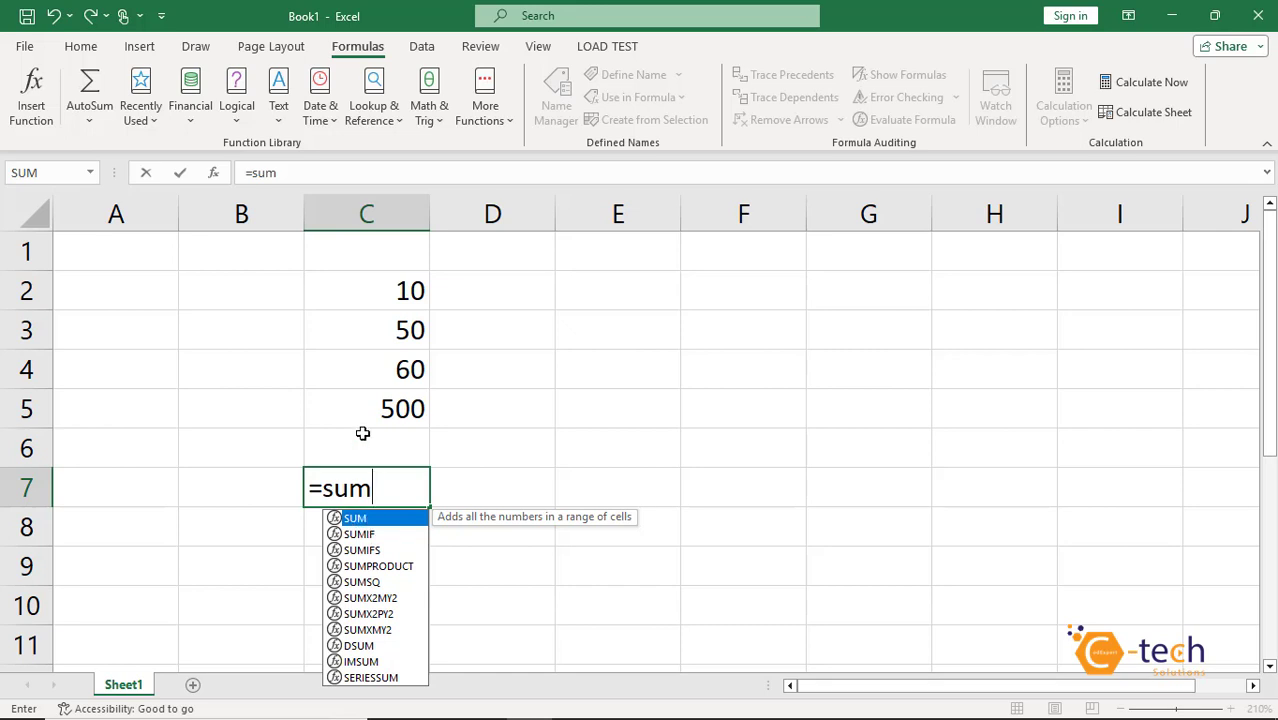
key(Tab)
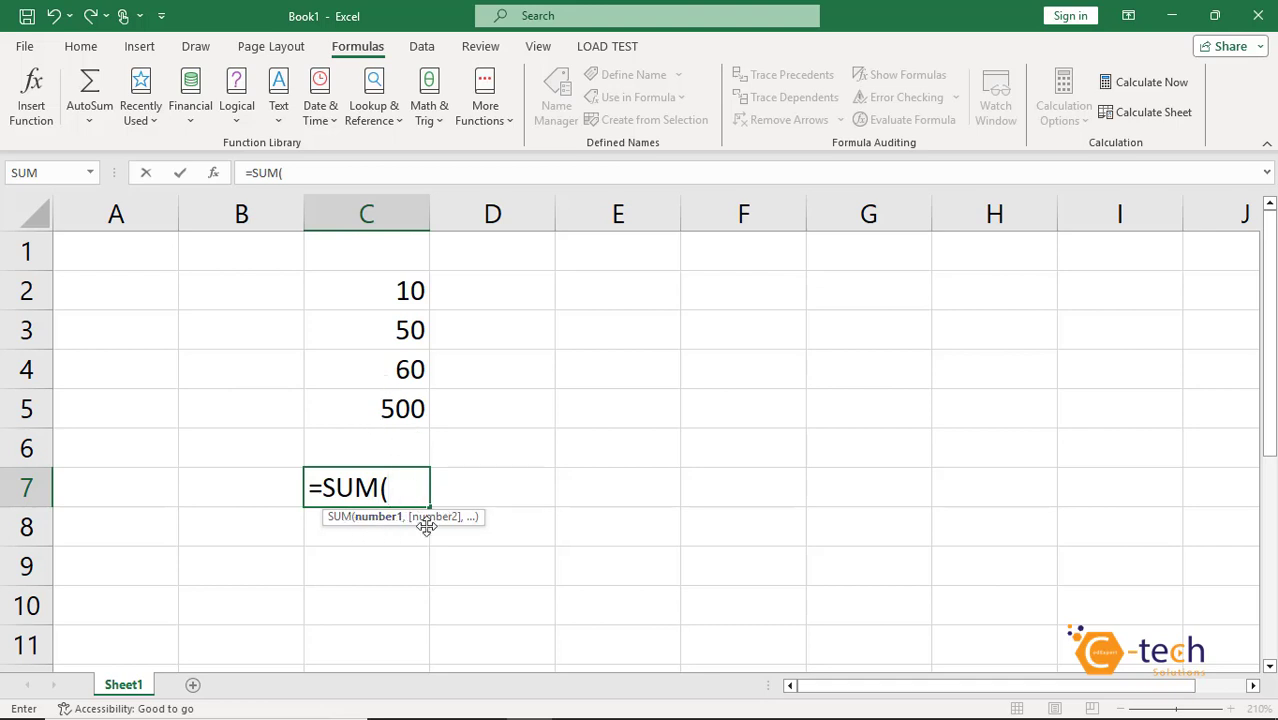
click(395, 289)
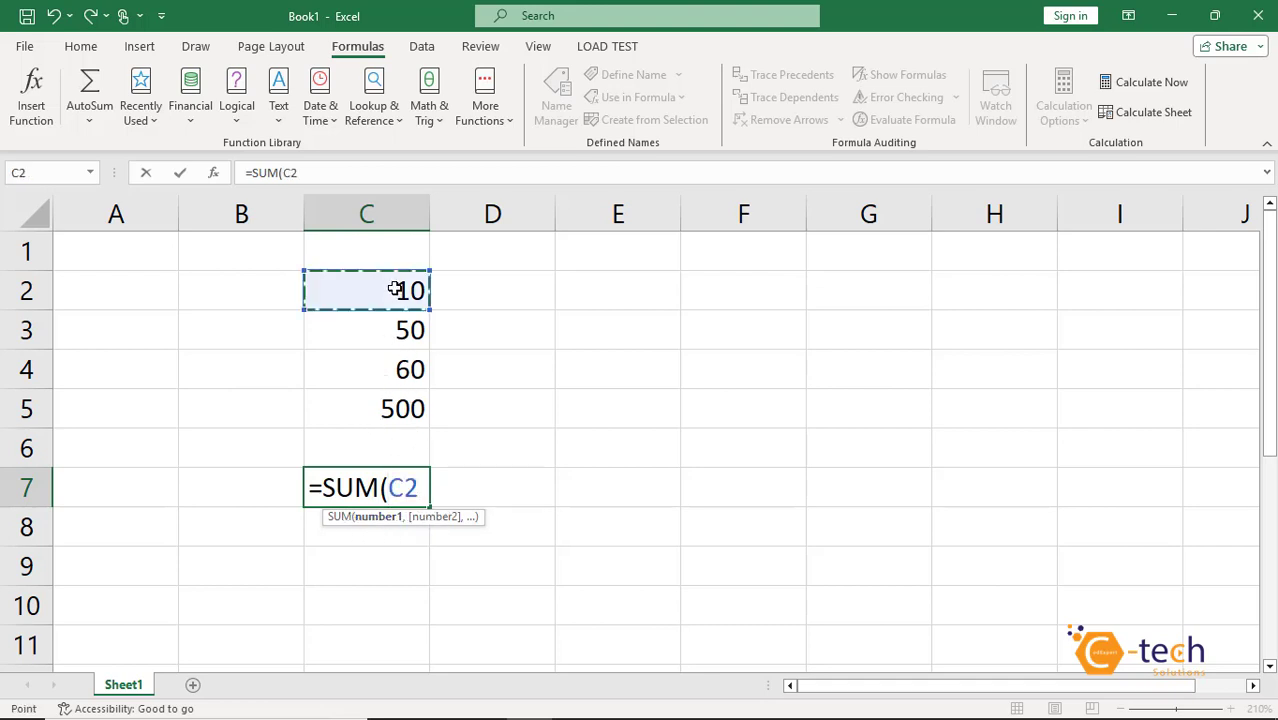
drag(395, 289, 384, 405)
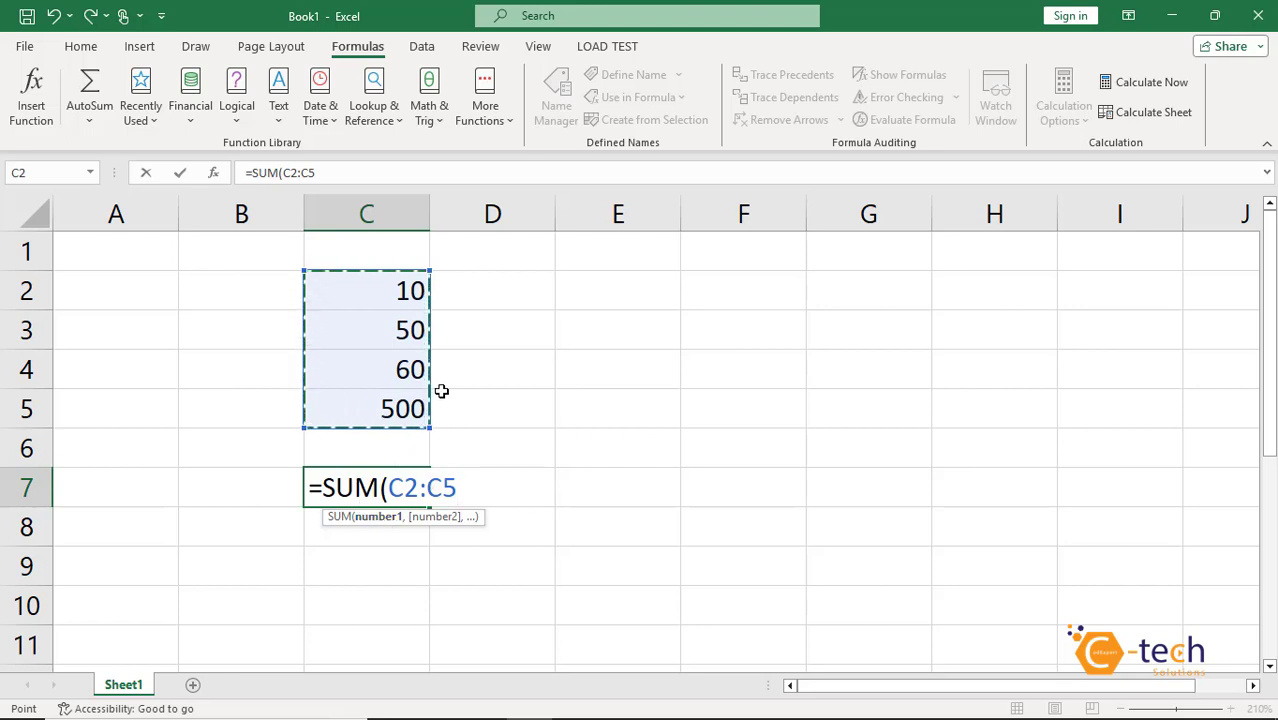
text())
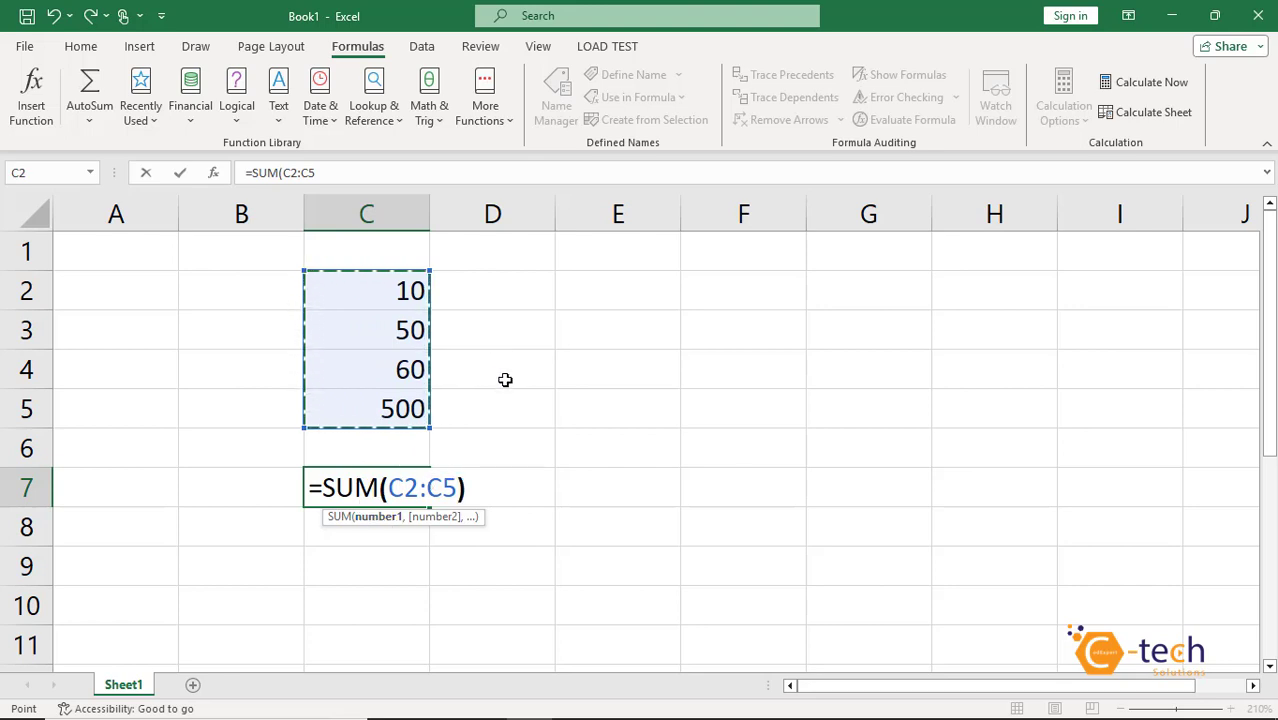
key(Return)
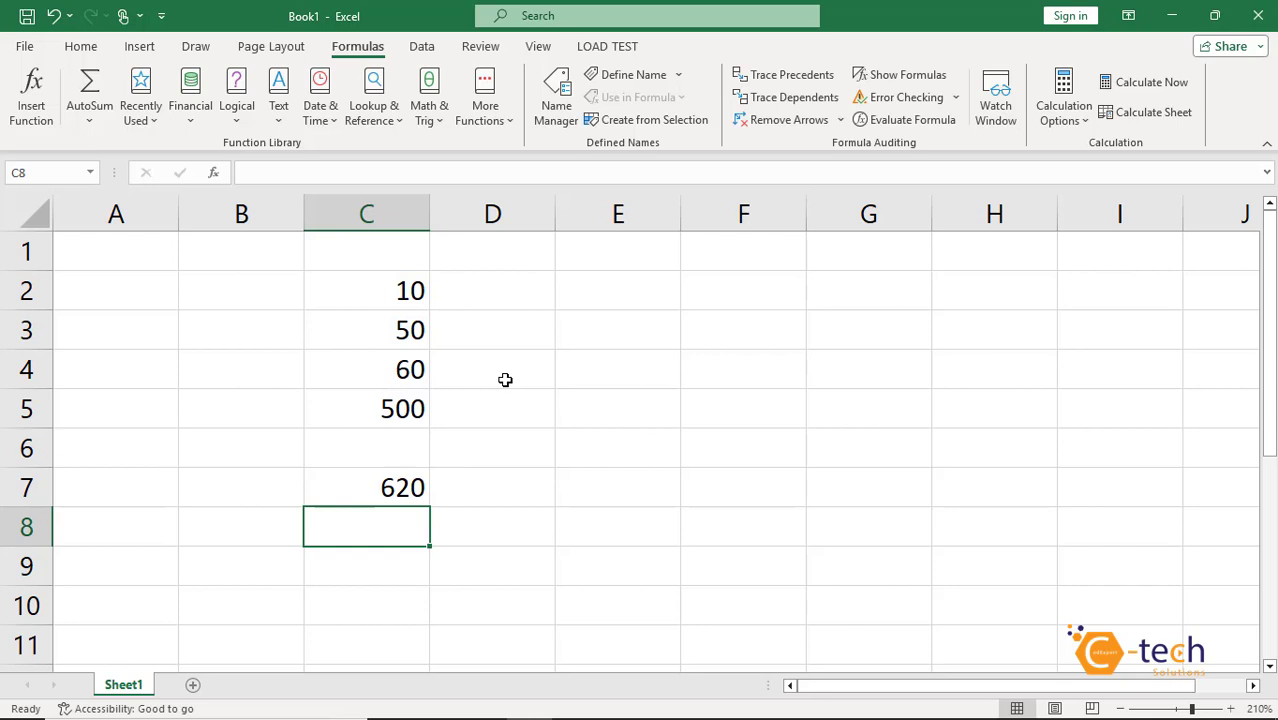
click(373, 492)
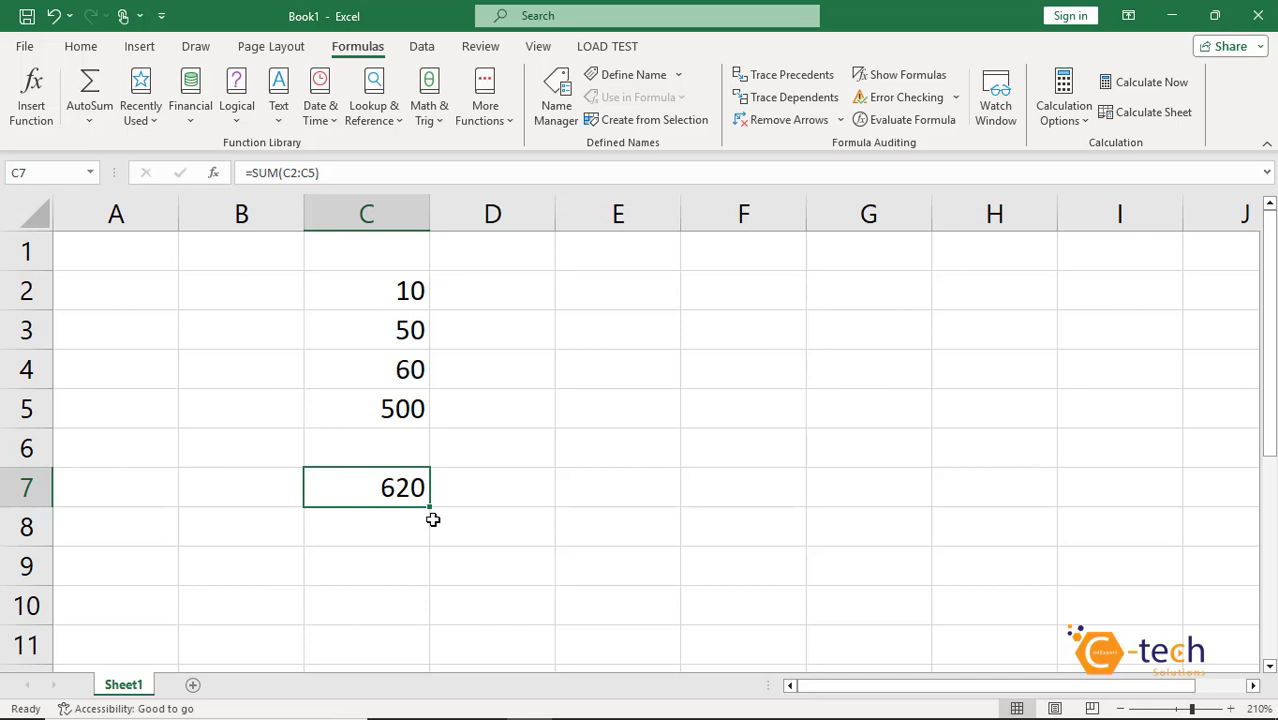
Step: Clear the total in cell C7 and insert an AutoSum Sum formula there over the range C2:C5
key(Delete)
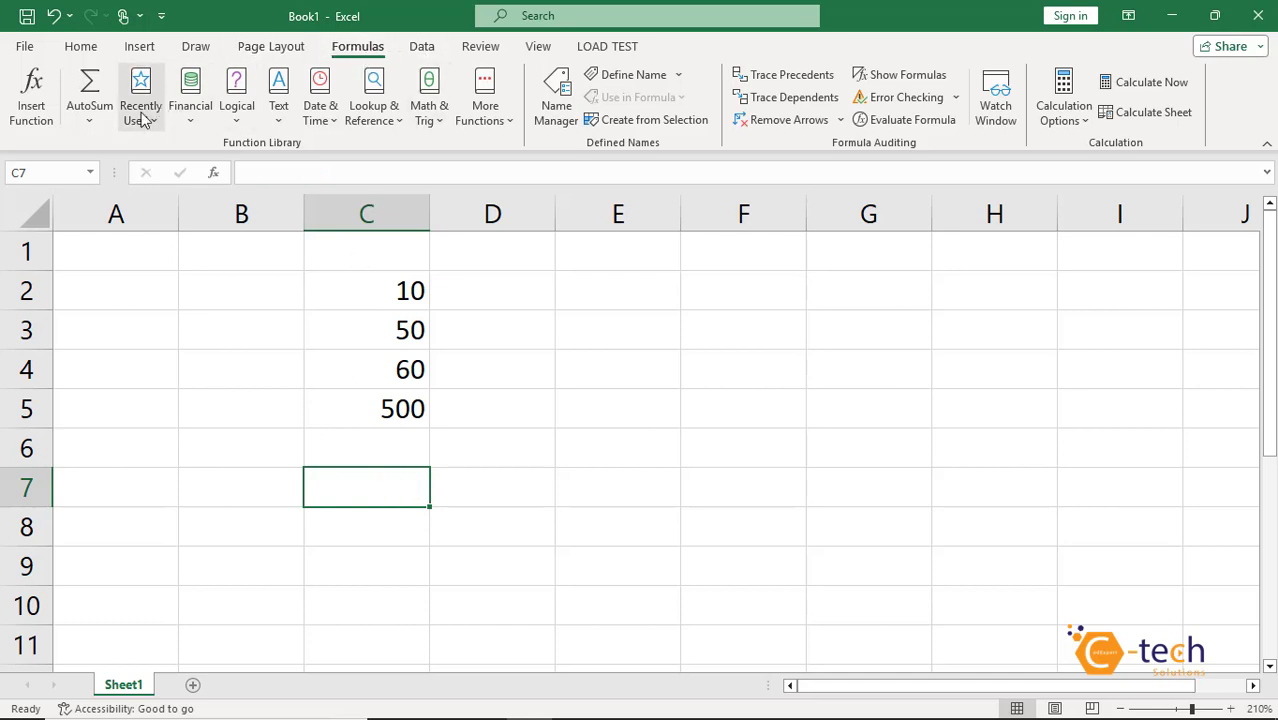
click(89, 119)
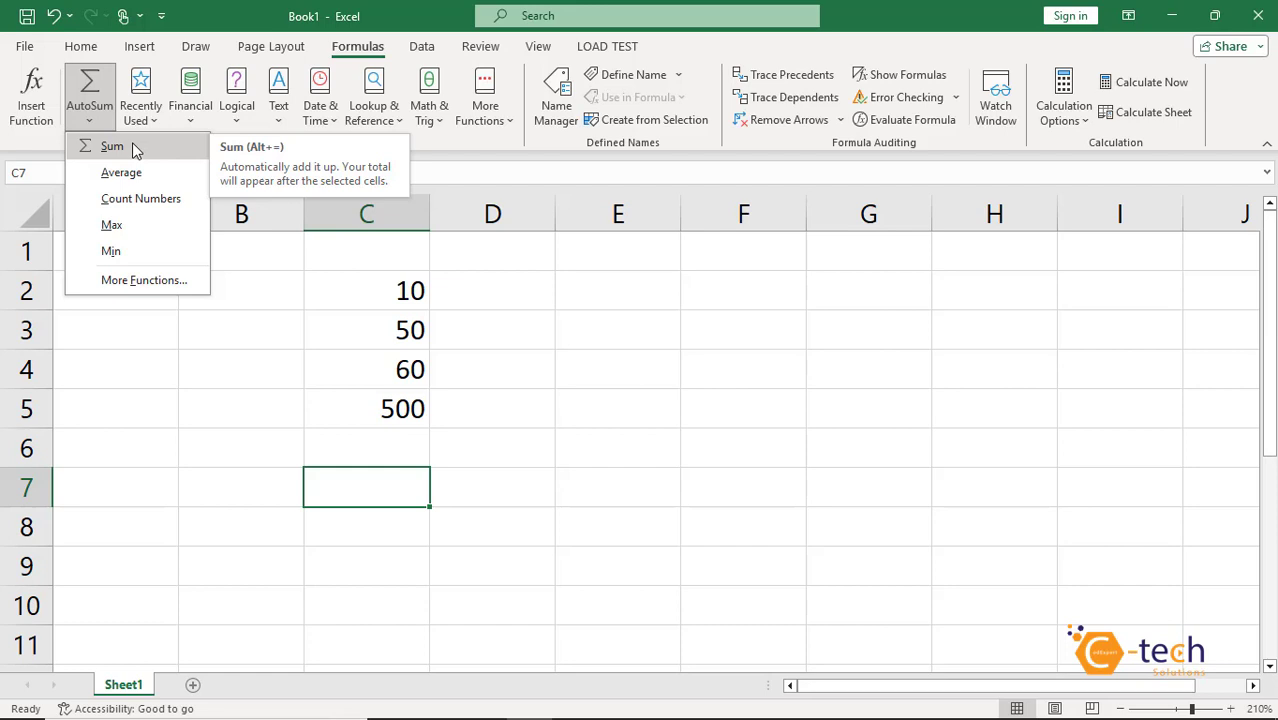
click(114, 148)
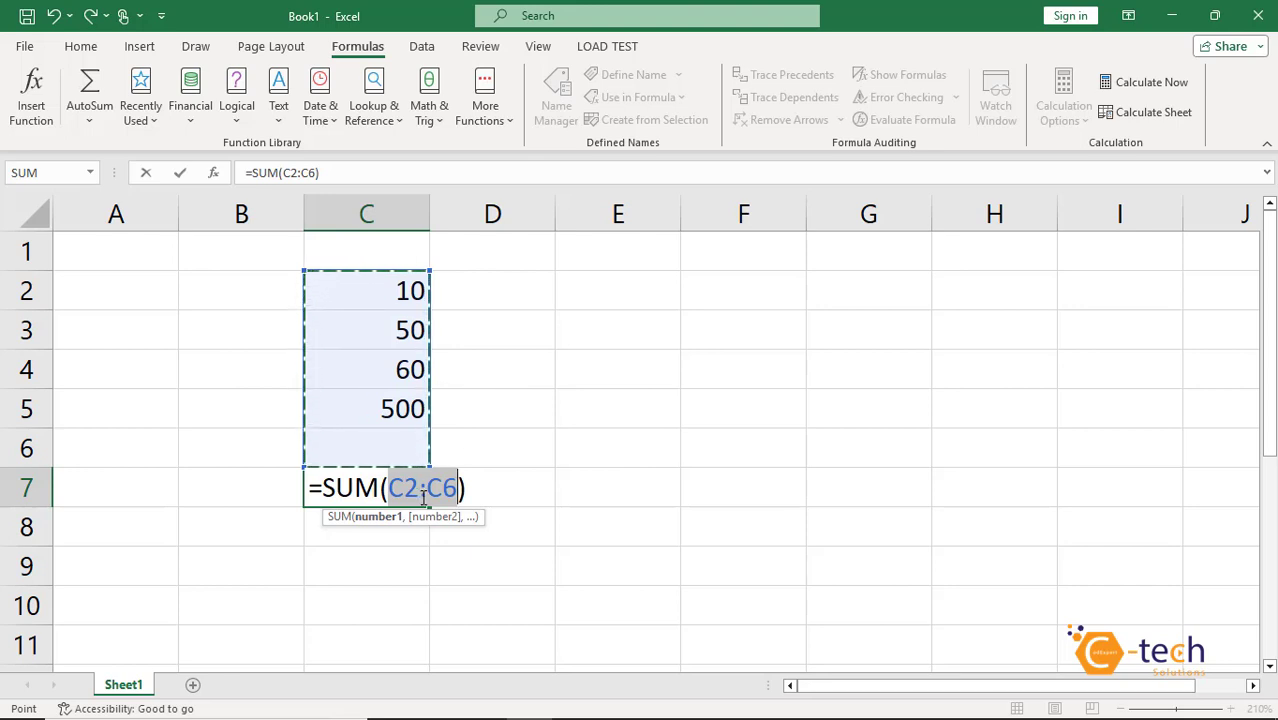
key(BackSpace)
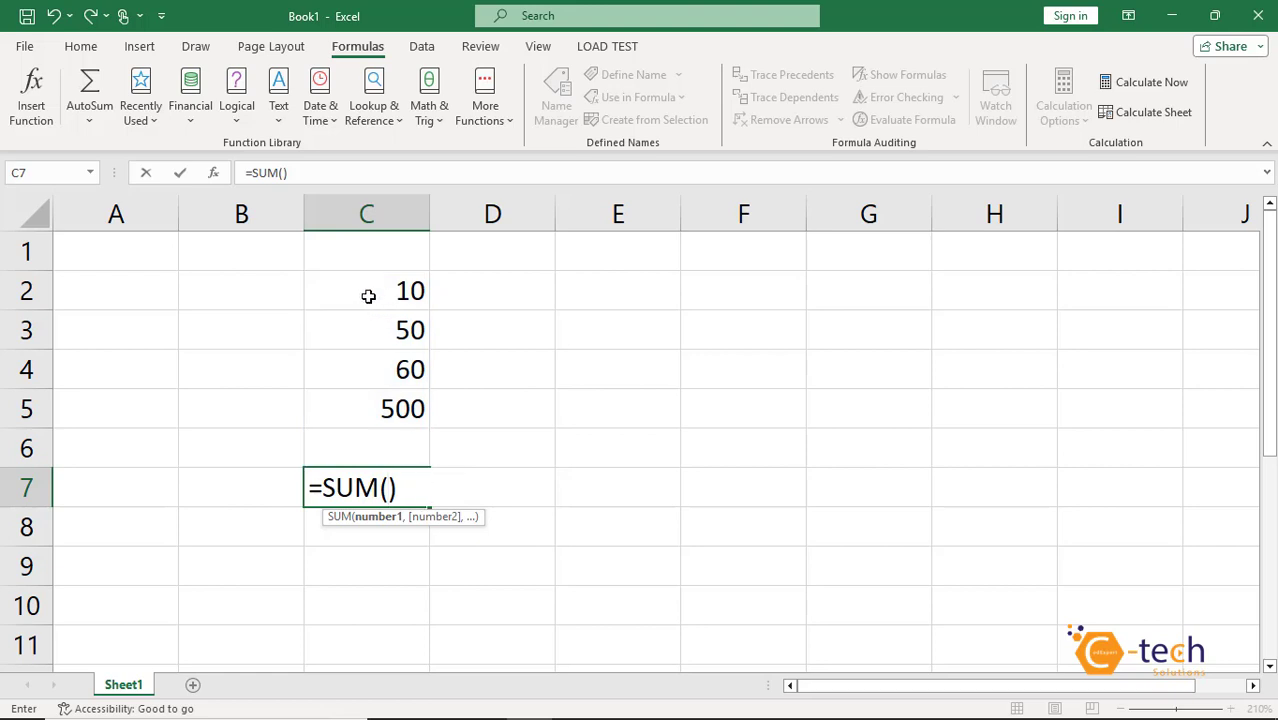
drag(367, 296, 688, 292)
drag(414, 320, 408, 420)
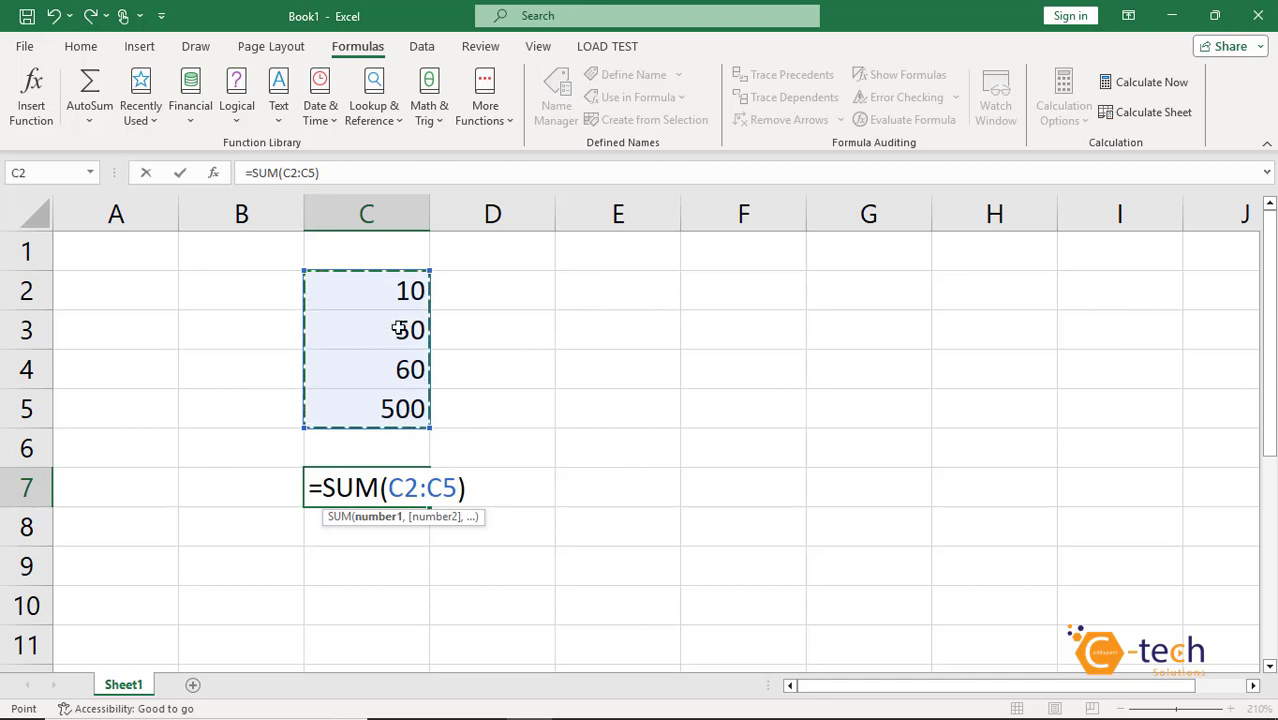
Step: Try other selections in the SUM formula in C7: the separate cells C2, C4 and C5, then ranges C2:E2 and C1:C2
click(398, 291)
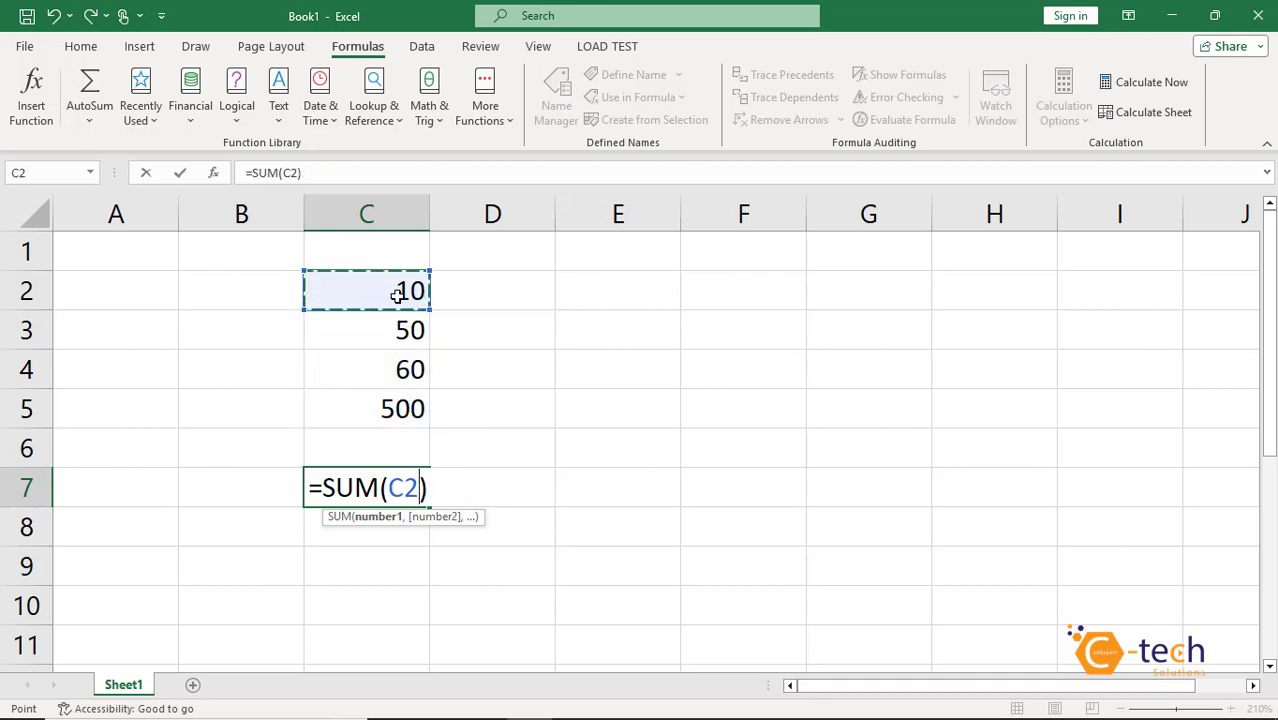
ctrl+click(395, 370)
ctrl+click(394, 405)
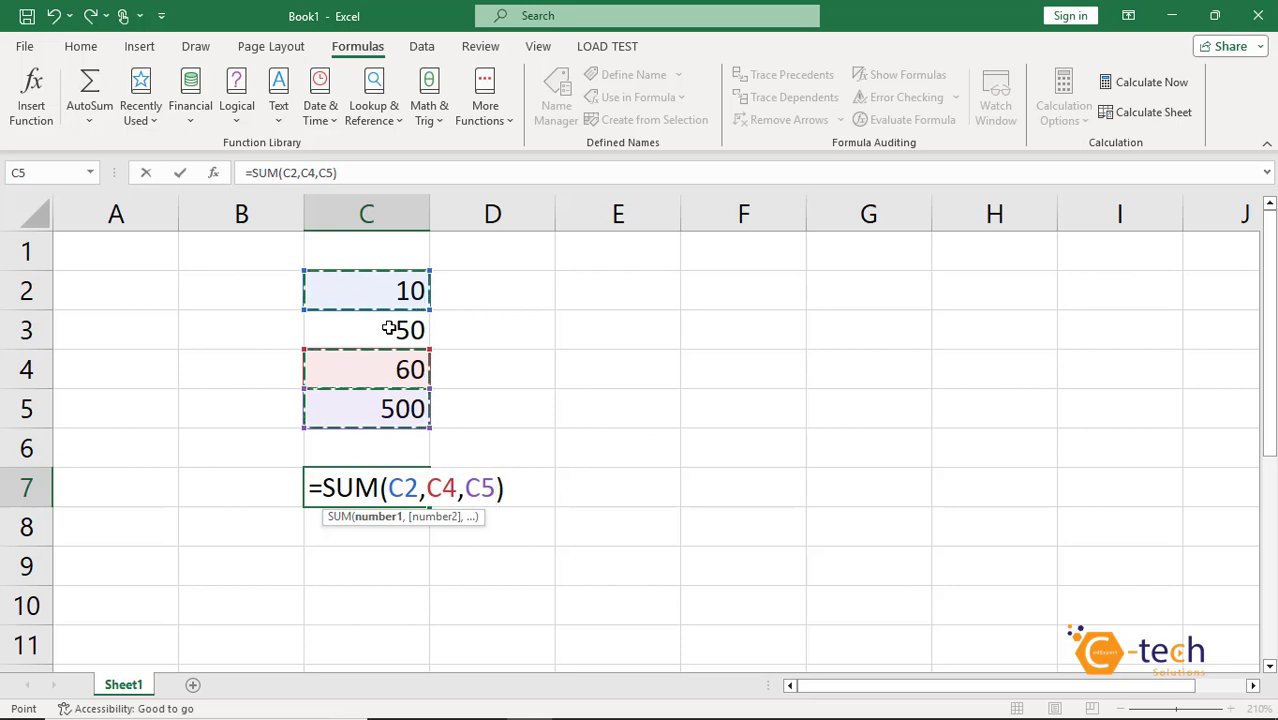
key(ctrl+z)
key(ctrl+z)
drag(390, 309, 417, 403)
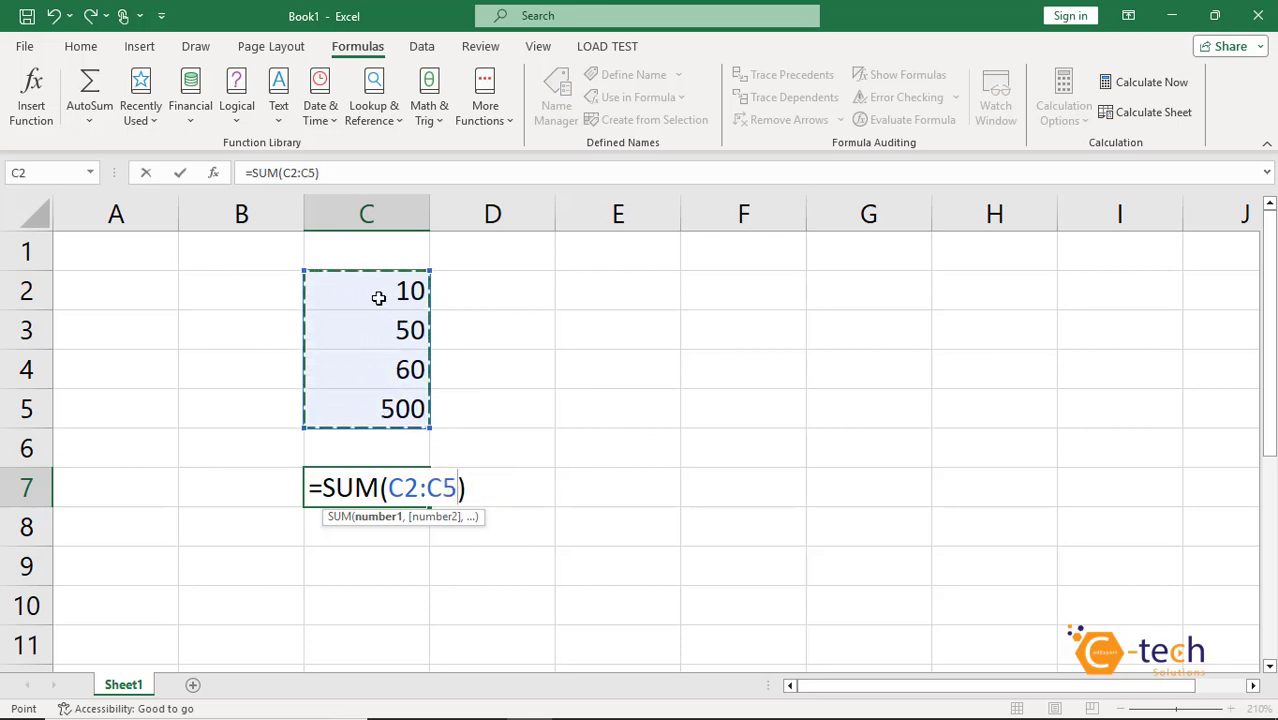
drag(342, 288, 653, 290)
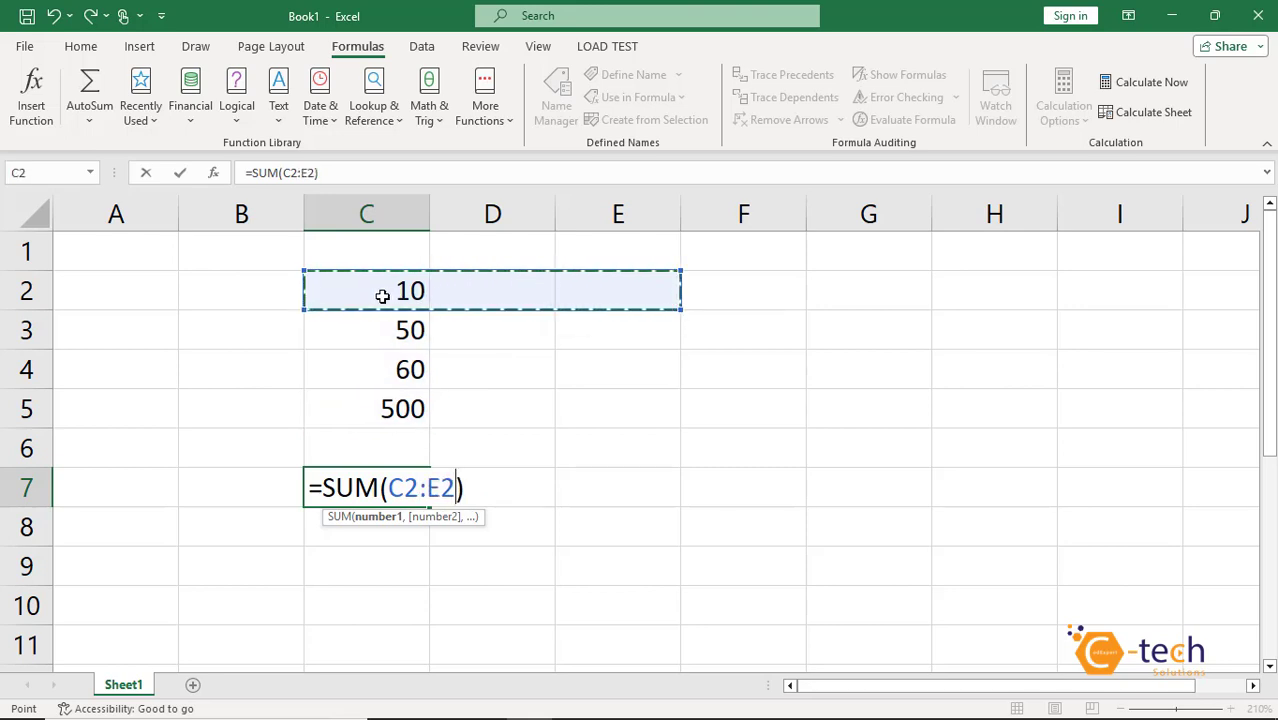
drag(382, 296, 345, 250)
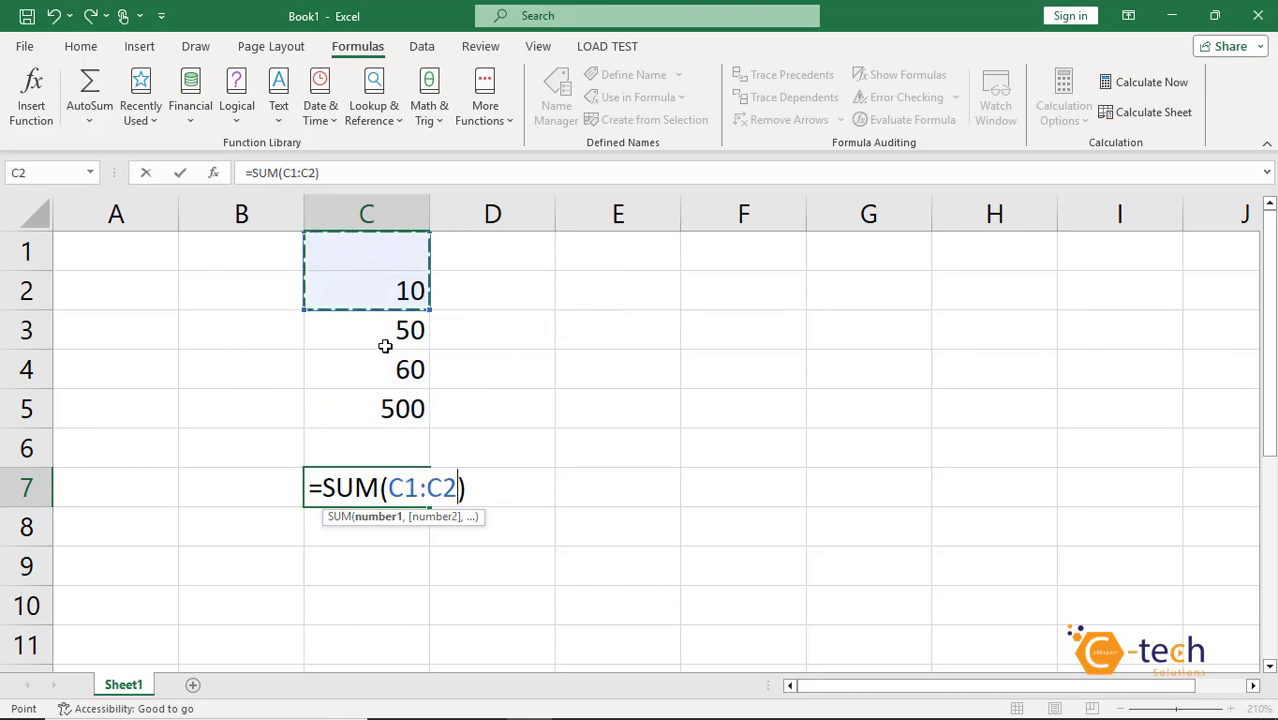
click(386, 289)
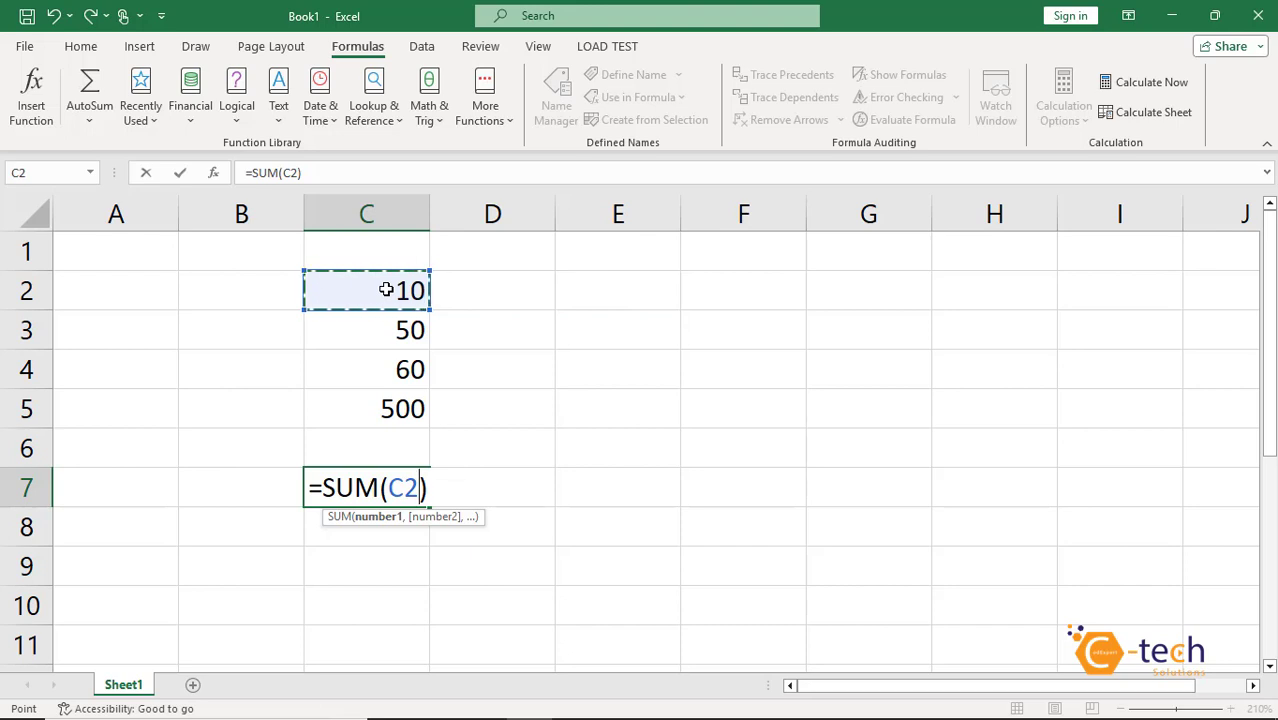
Step: Complete the formula in C7 as =SUM(C2:C5) and inspect which cells it references
drag(386, 289, 386, 400)
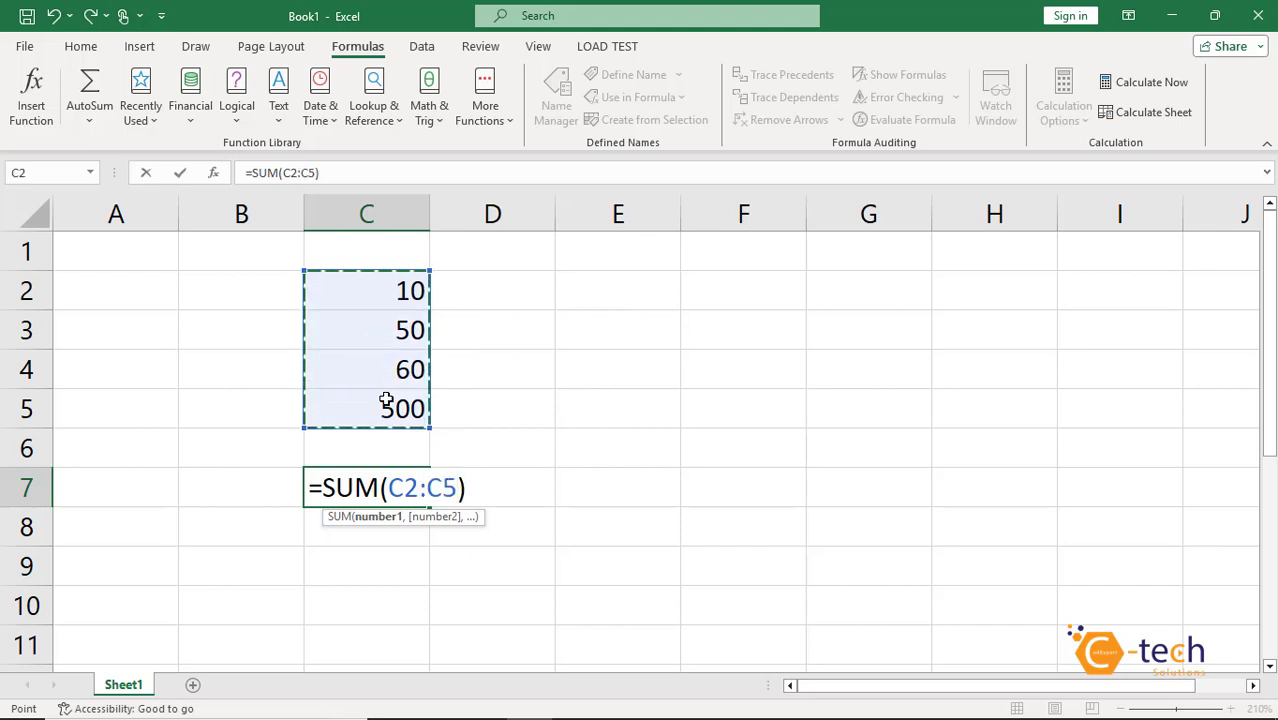
key(Return)
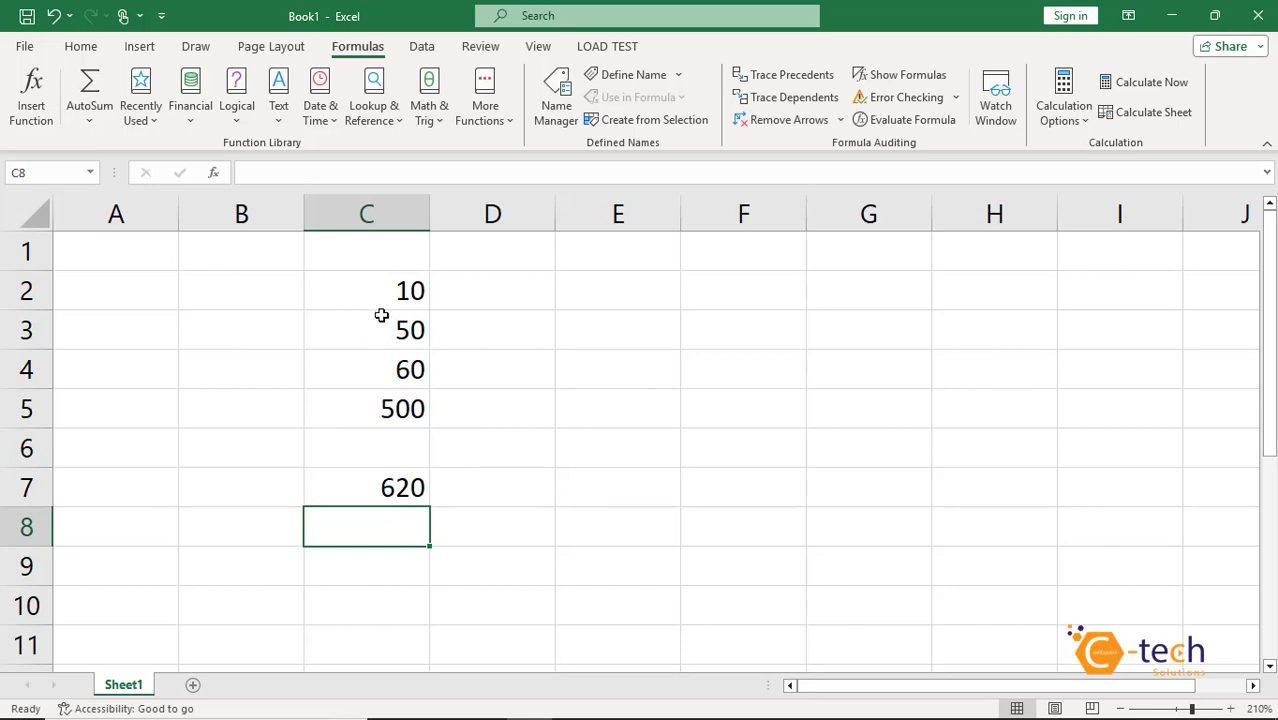
click(395, 487)
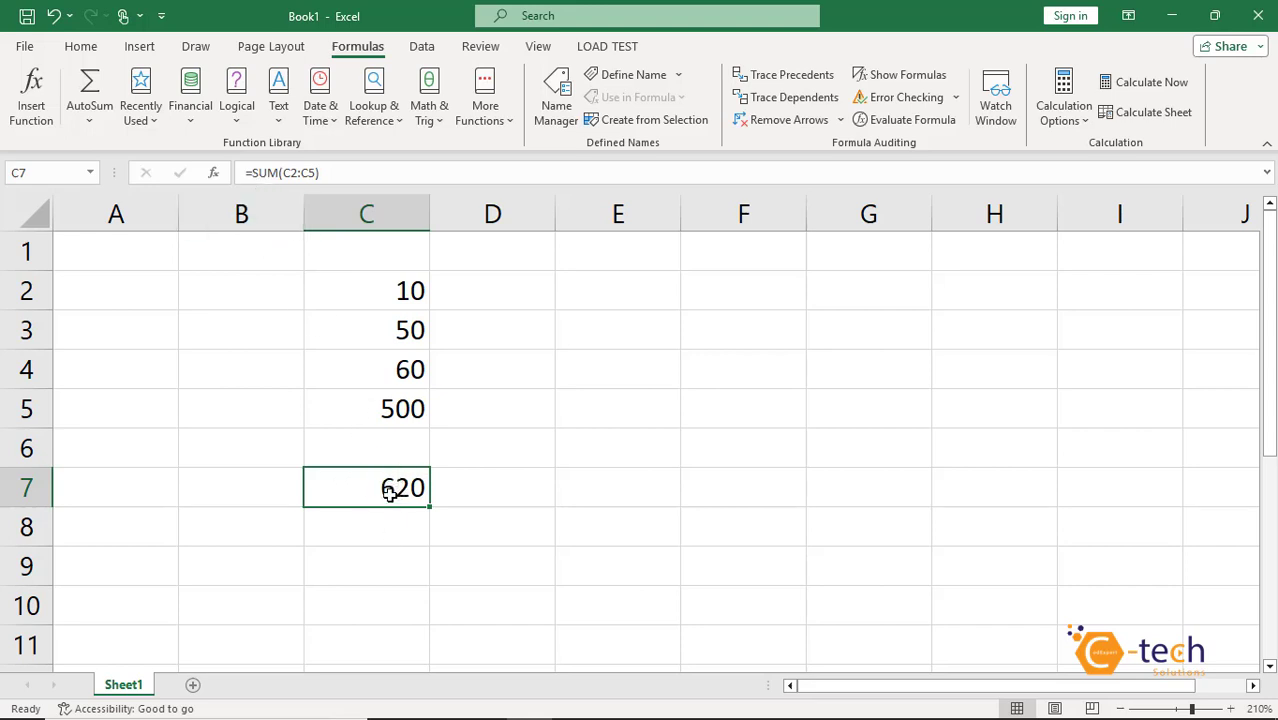
click(349, 175)
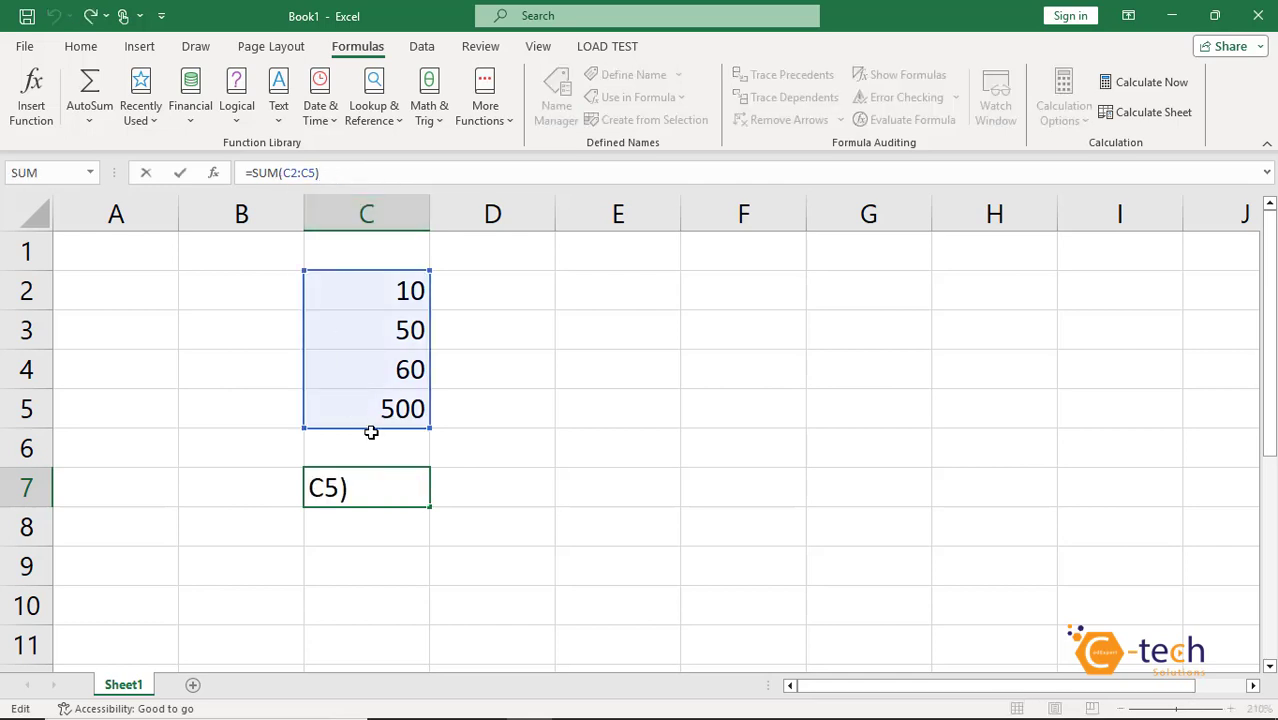
key(Return)
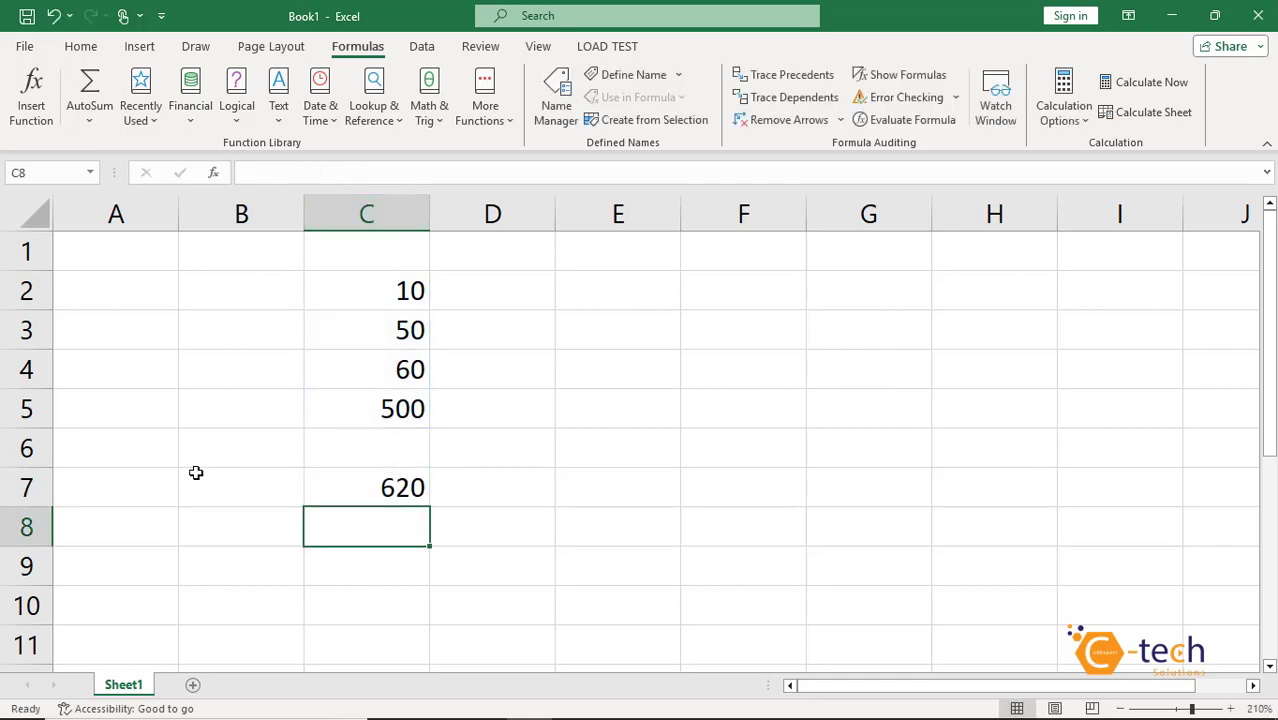
Step: Enter the label Sum in cell B7 and the label Average in cell B8
click(236, 491)
text(Sum)
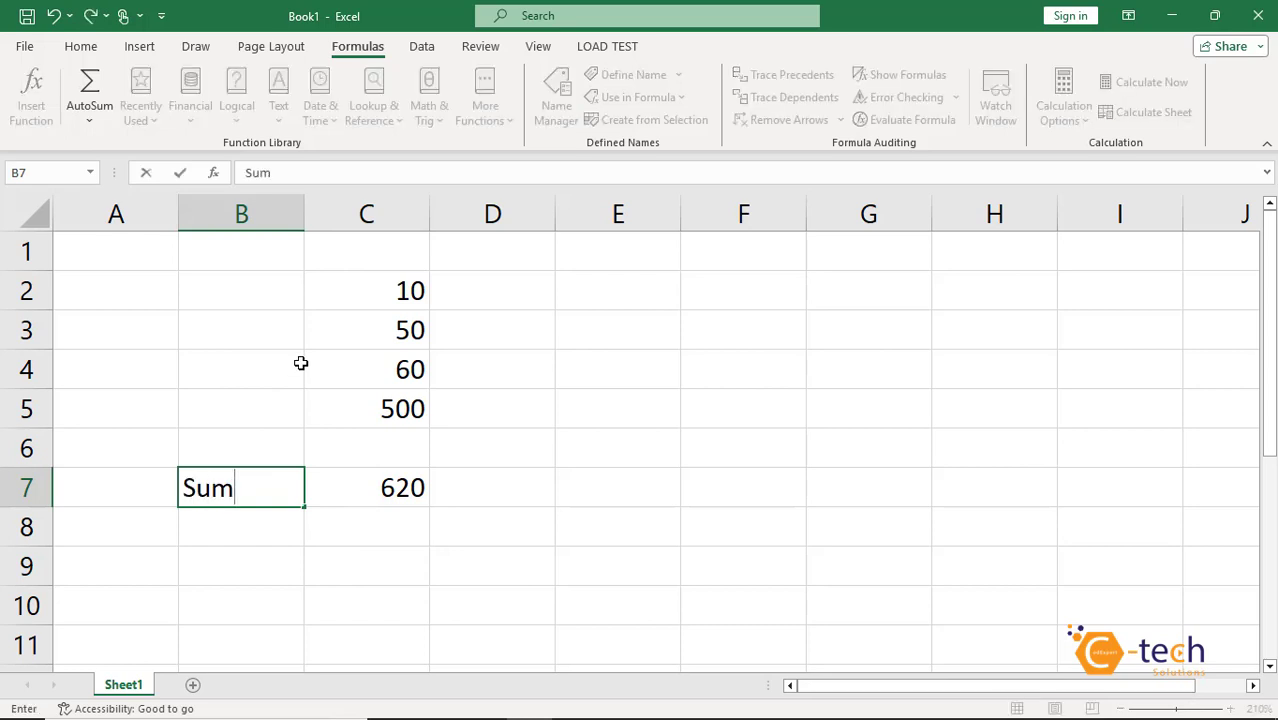
key(Return)
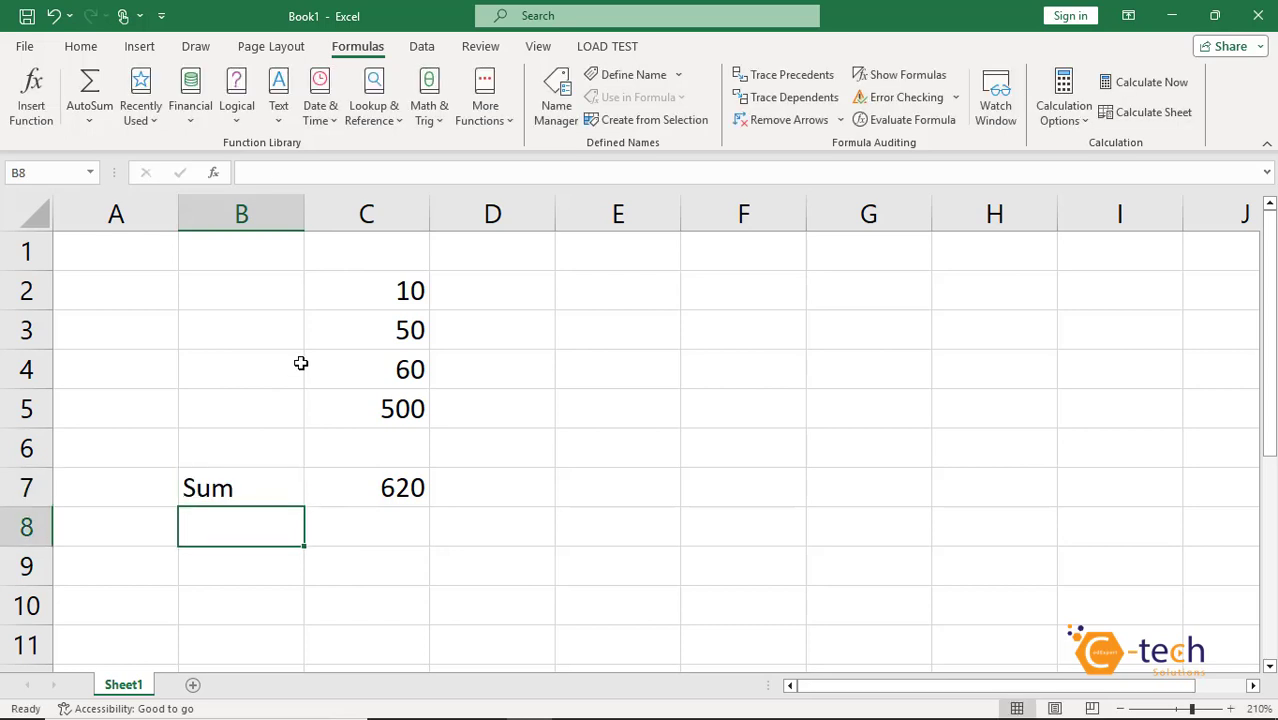
text(Average)
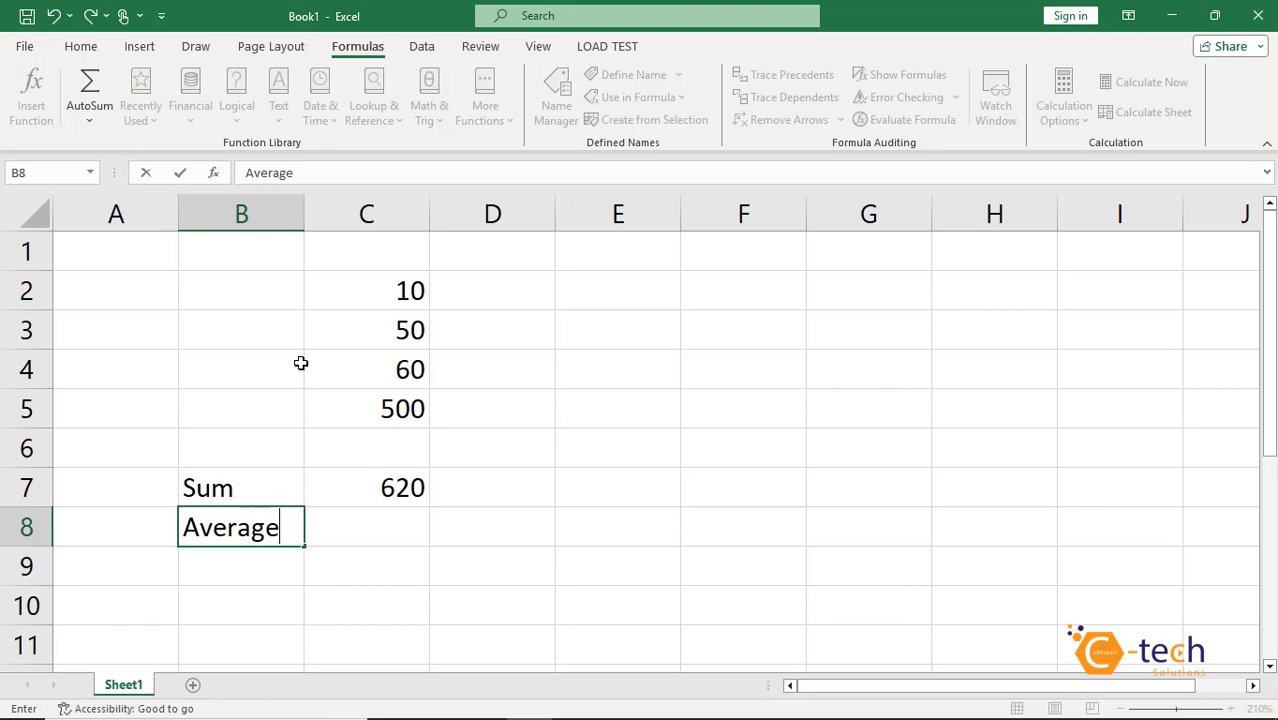
key(Tab)
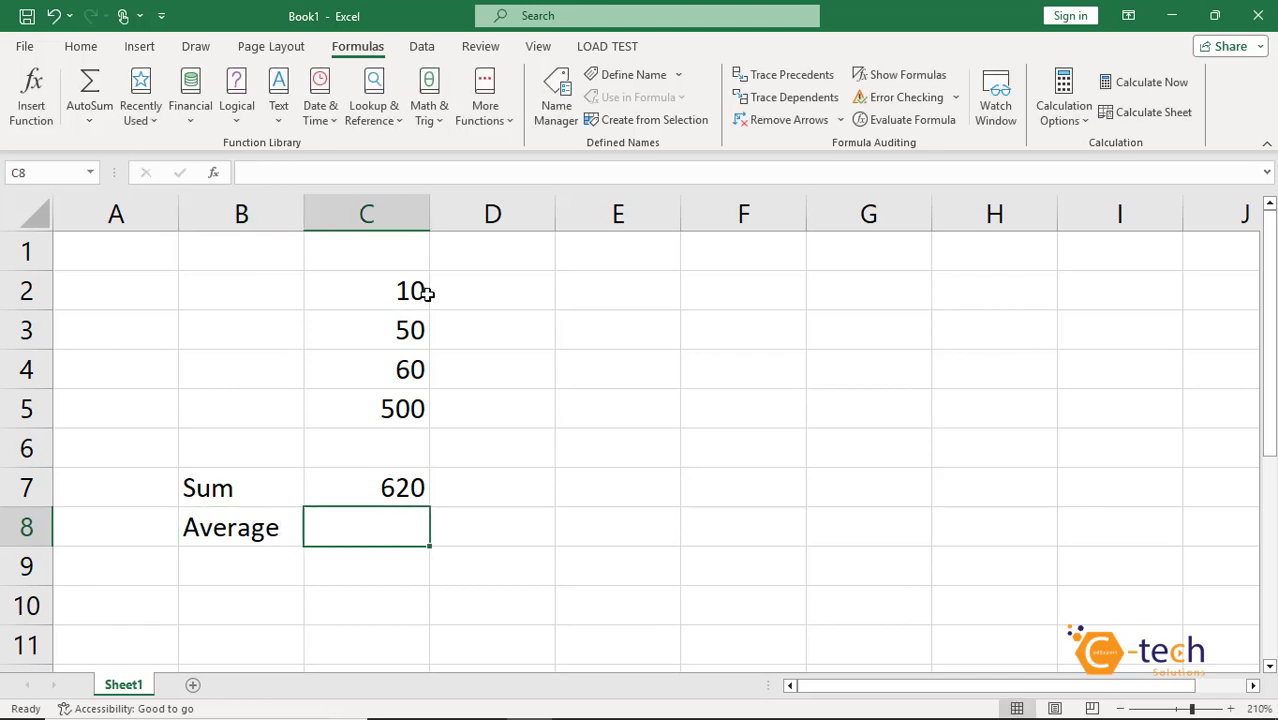
drag(415, 289, 384, 397)
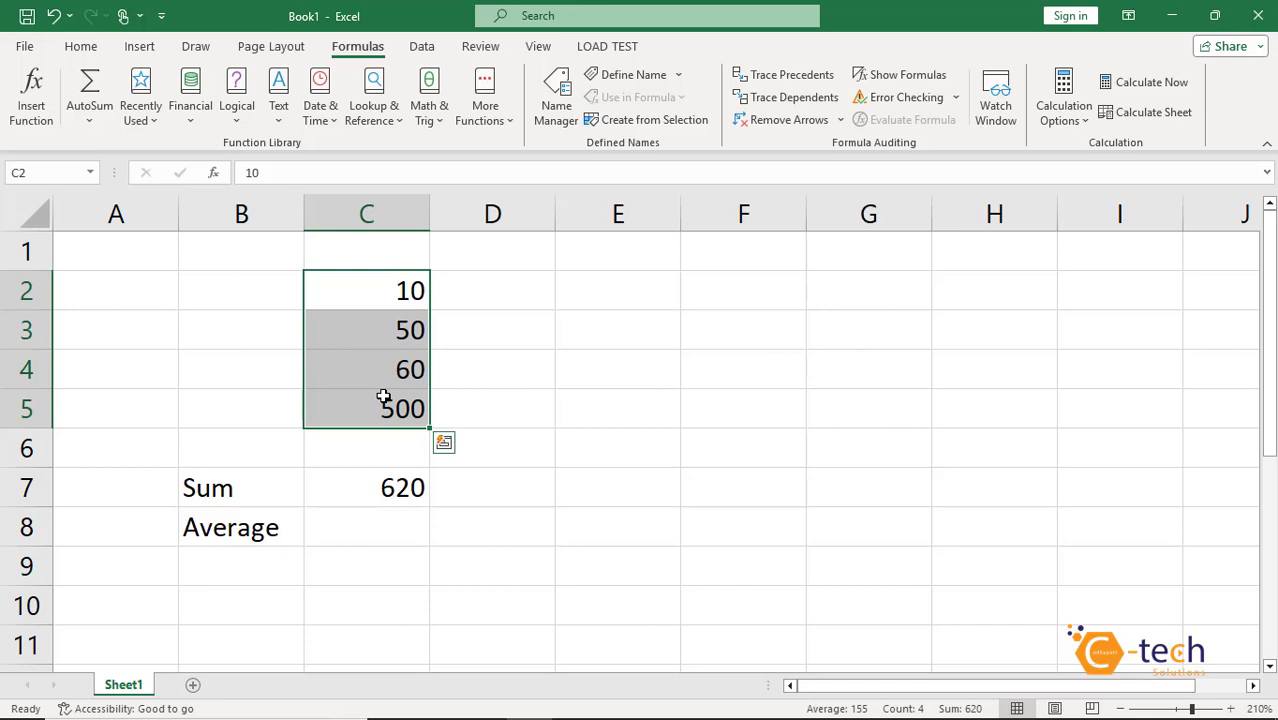
click(380, 536)
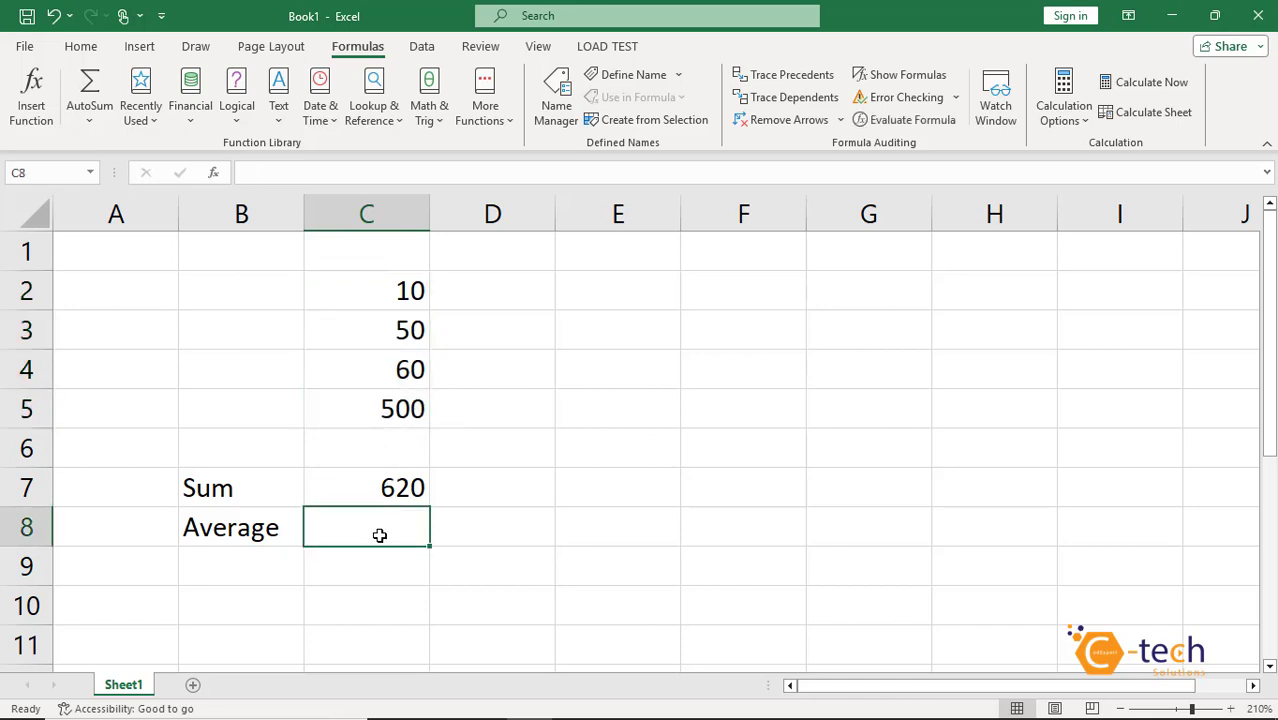
click(89, 120)
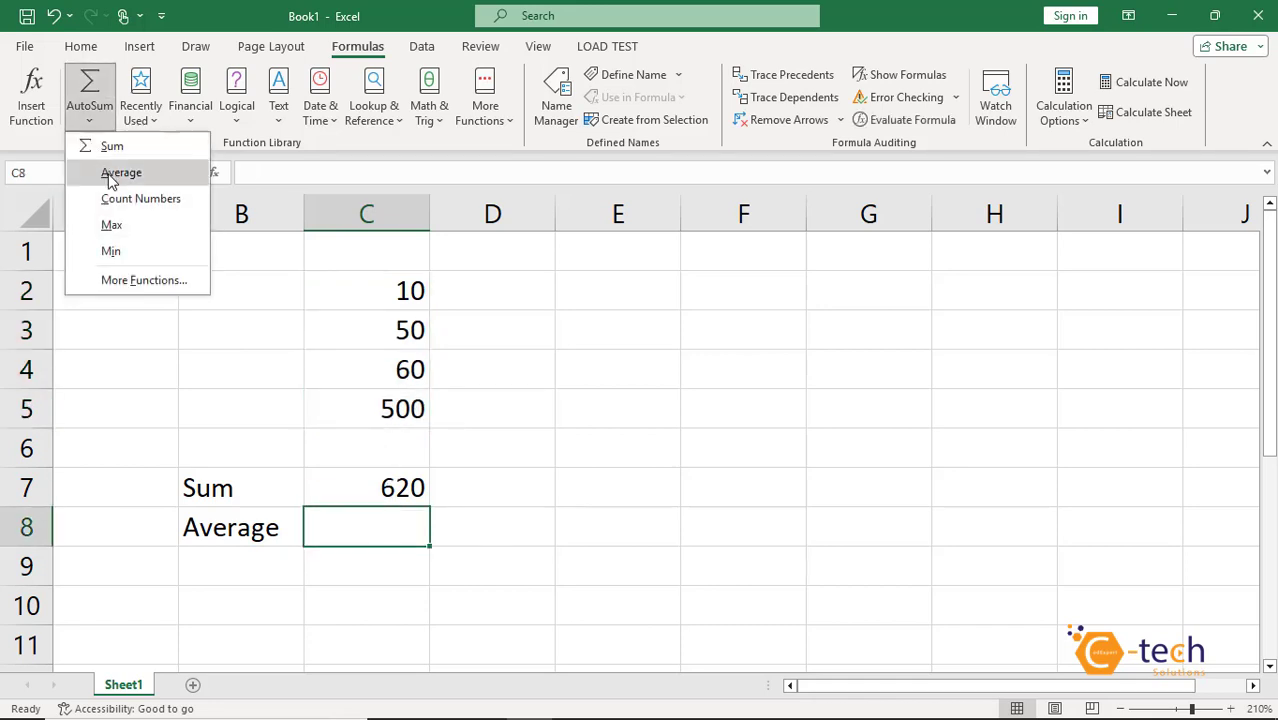
click(358, 527)
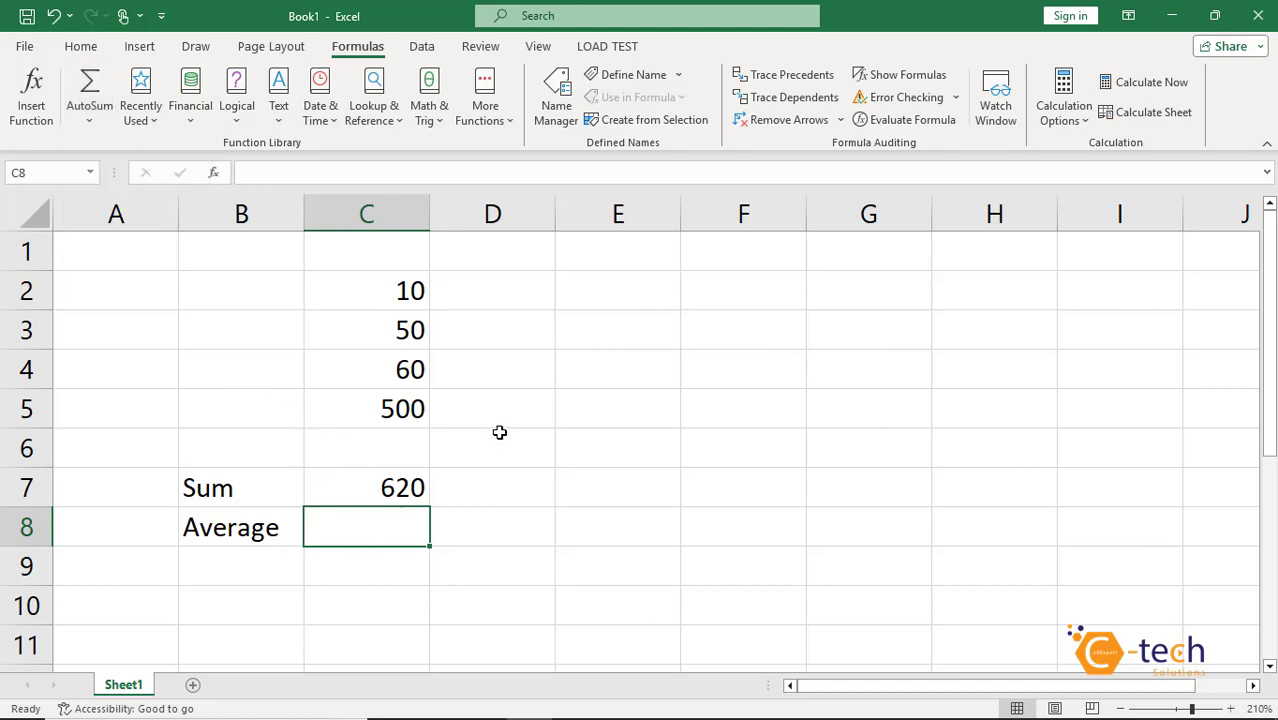
Step: Enter the formula =AVERAGE(C2:C5) in cell C8 and check the cell's formula
text(=aver)
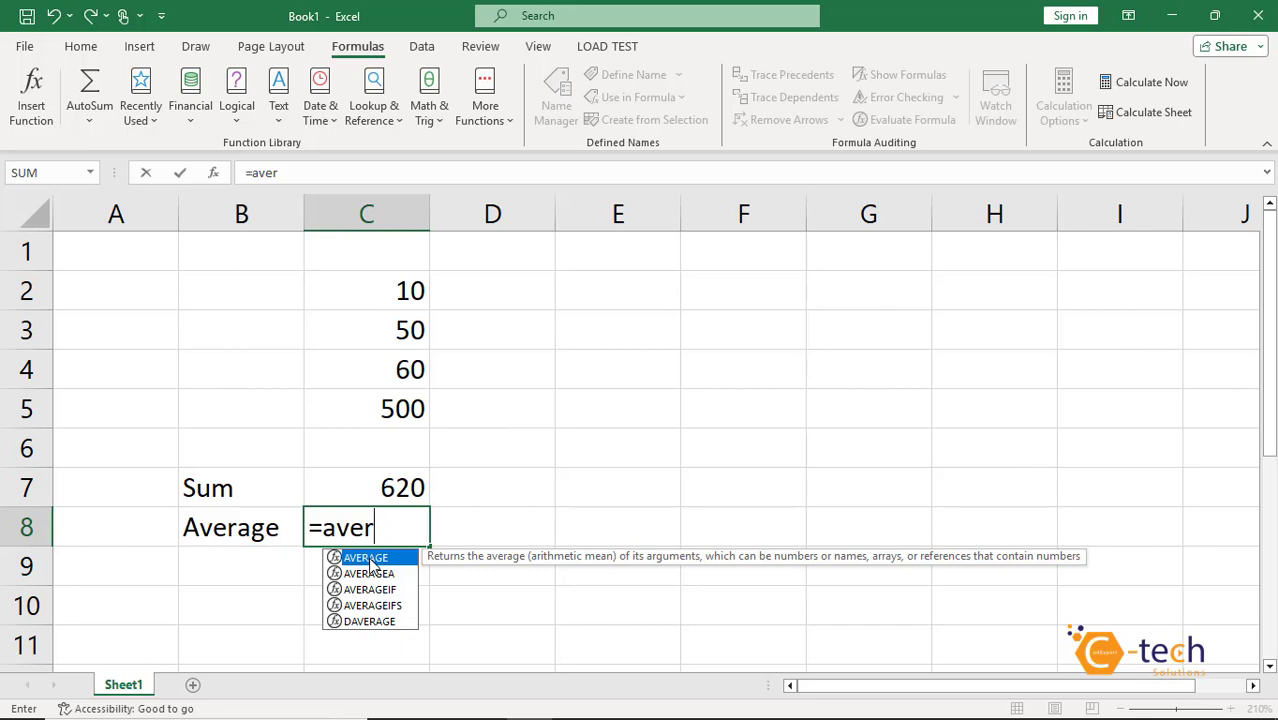
double_click(370, 558)
click(395, 290)
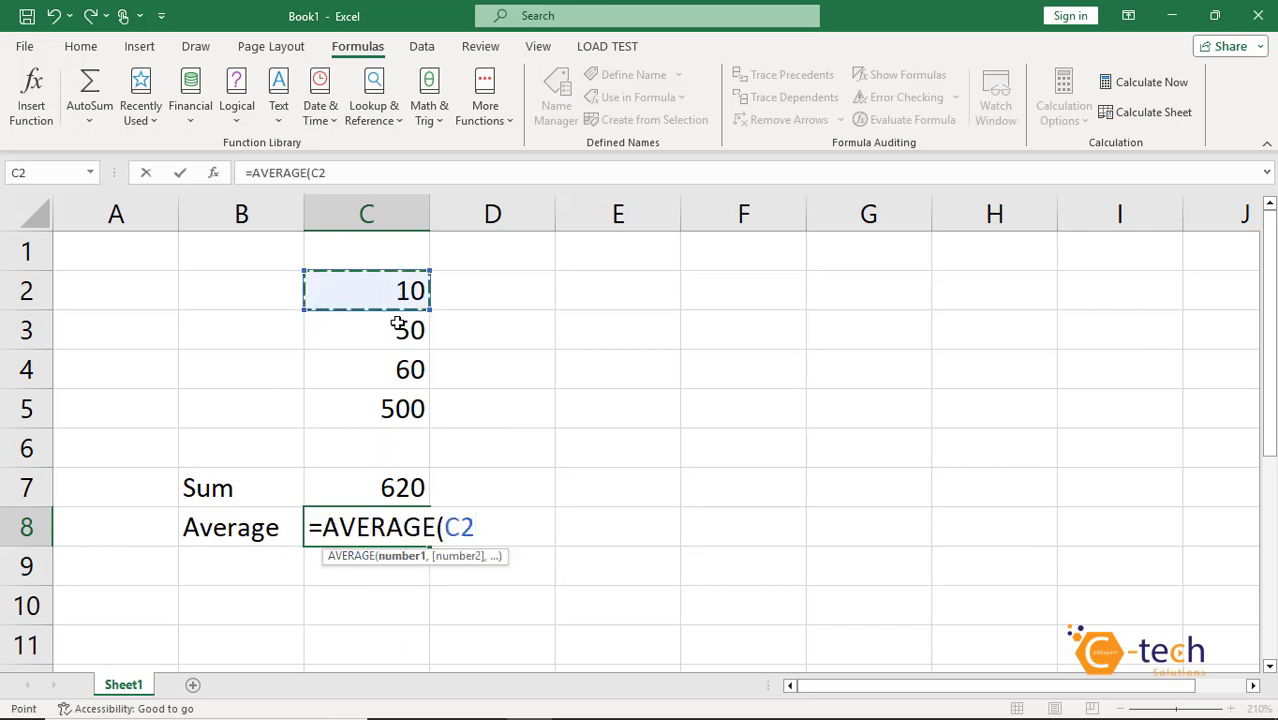
drag(397, 325, 382, 403)
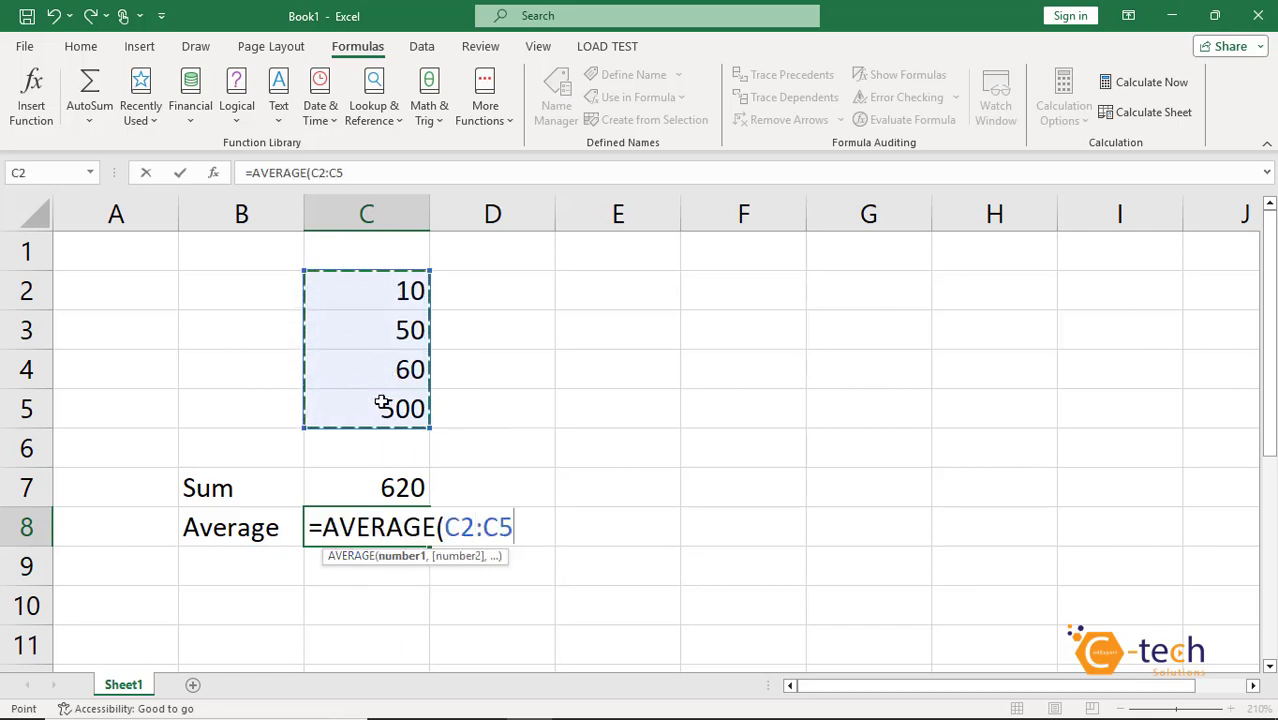
text())
key(Return)
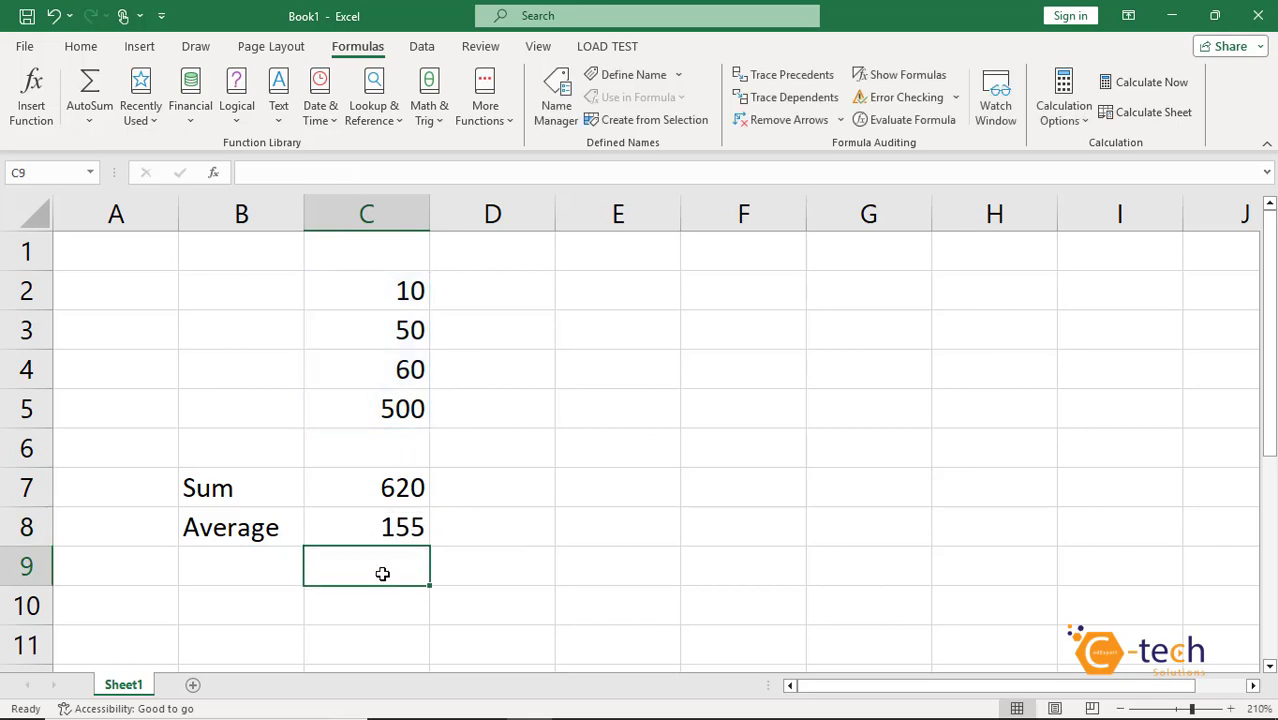
click(375, 537)
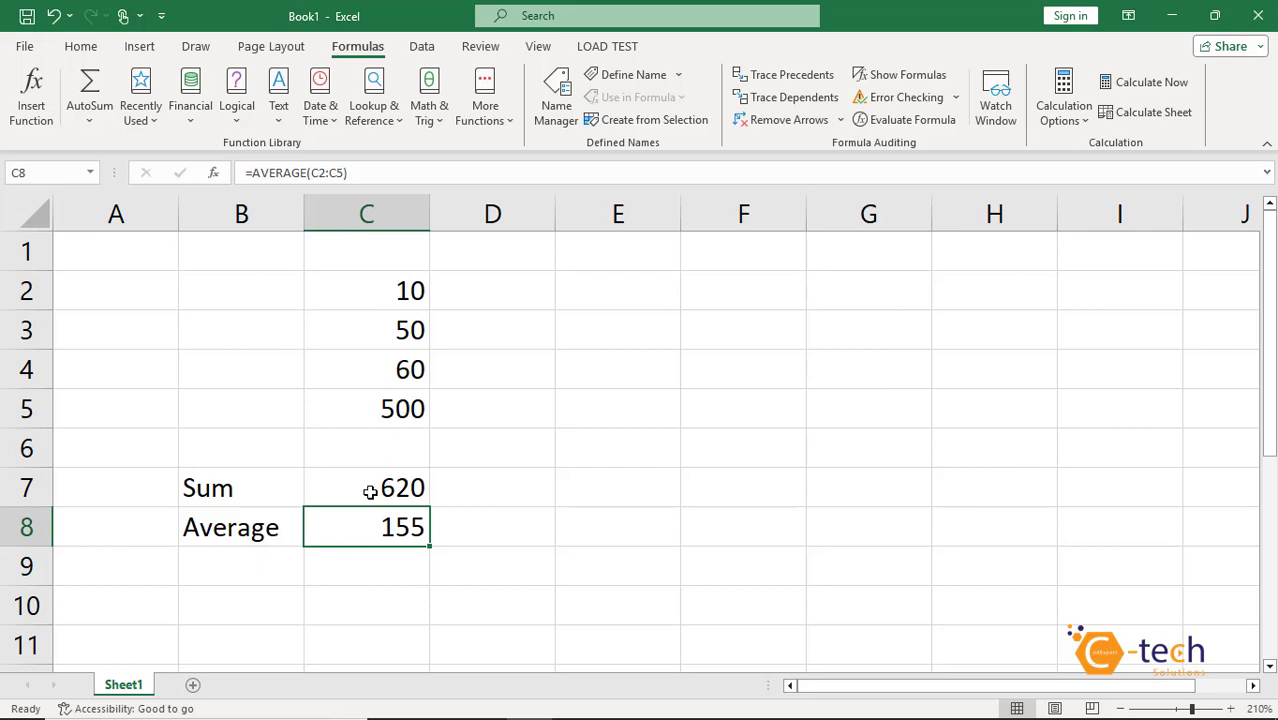
Step: Check the AutoSum function list for the next function and enter the label Count in cell B9
click(276, 570)
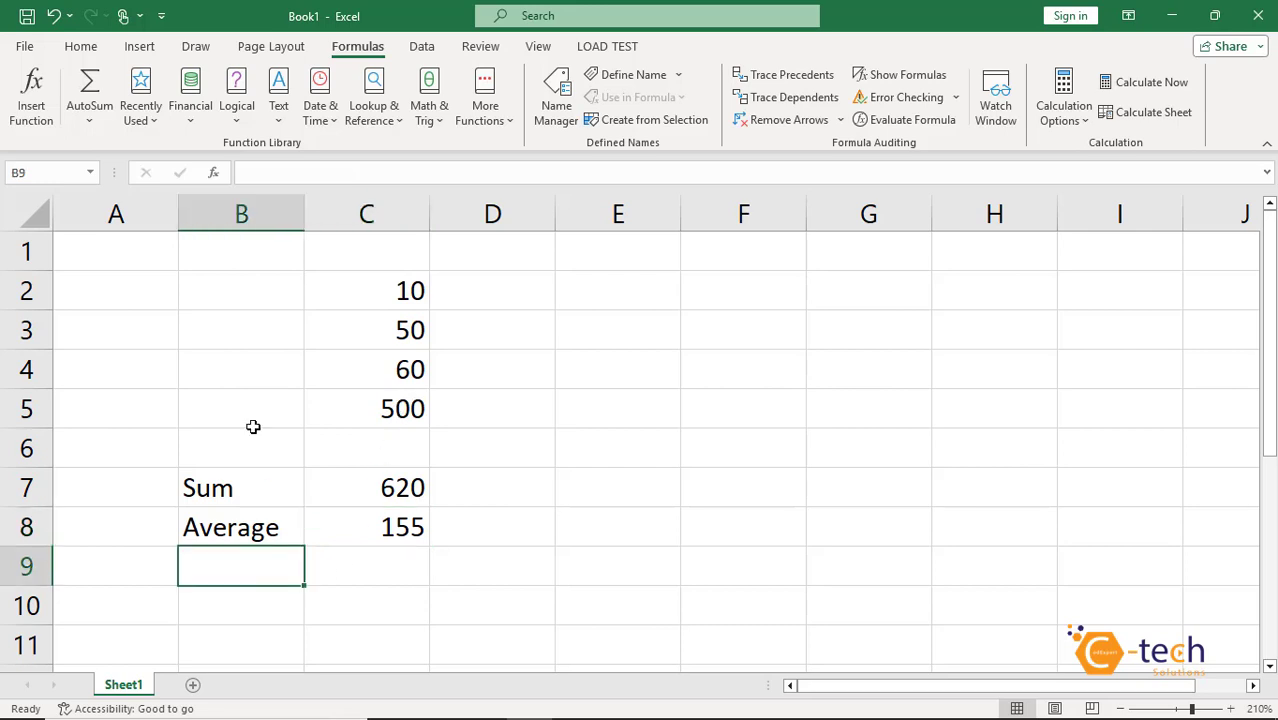
click(89, 121)
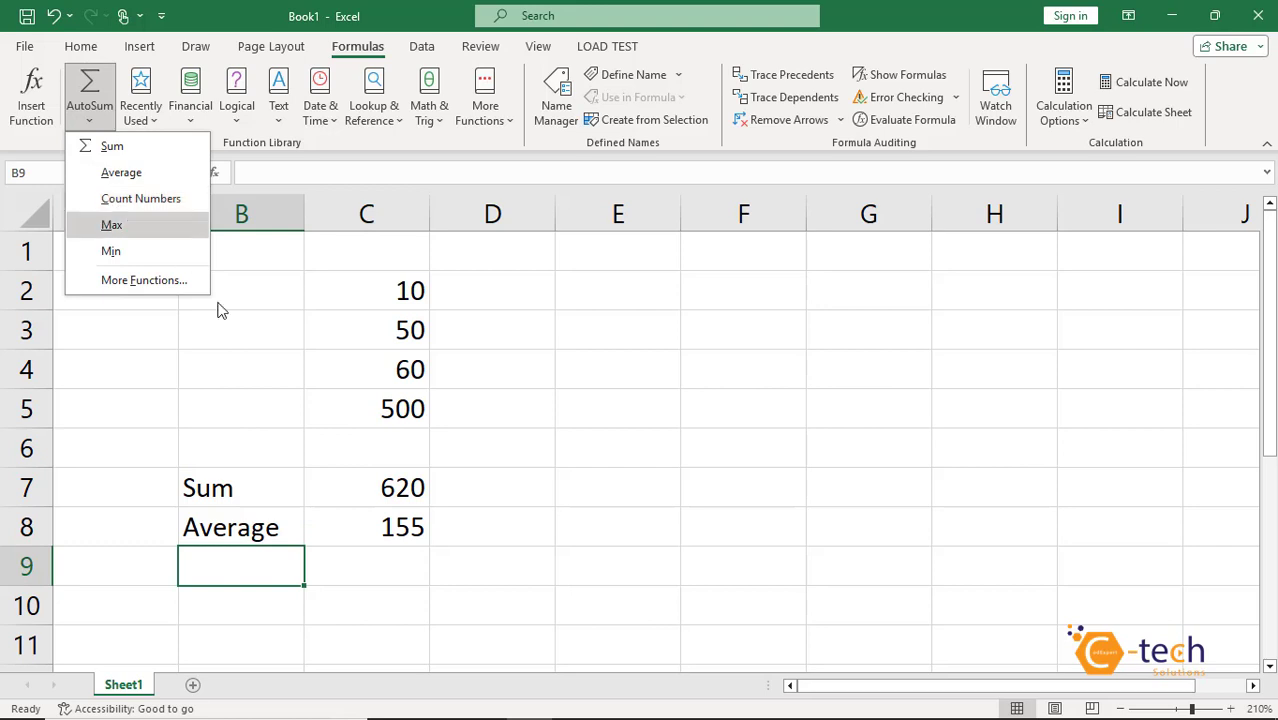
click(262, 568)
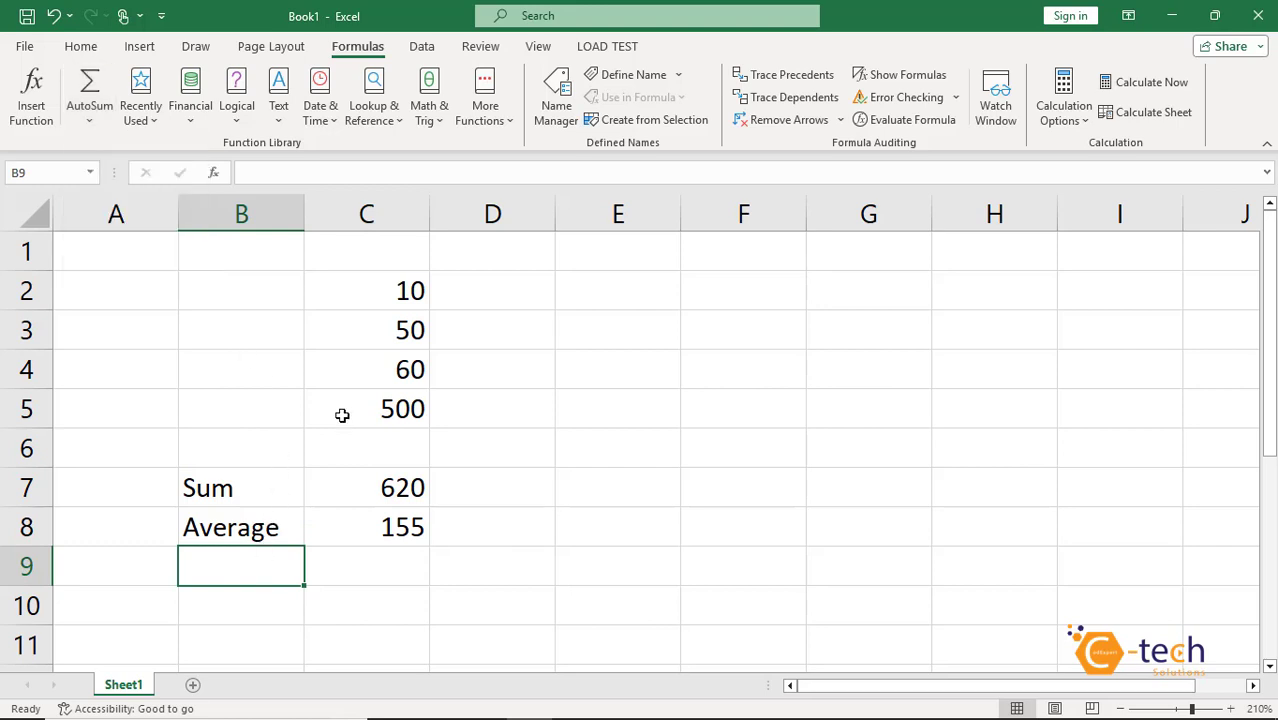
text(Count)
key(Tab)
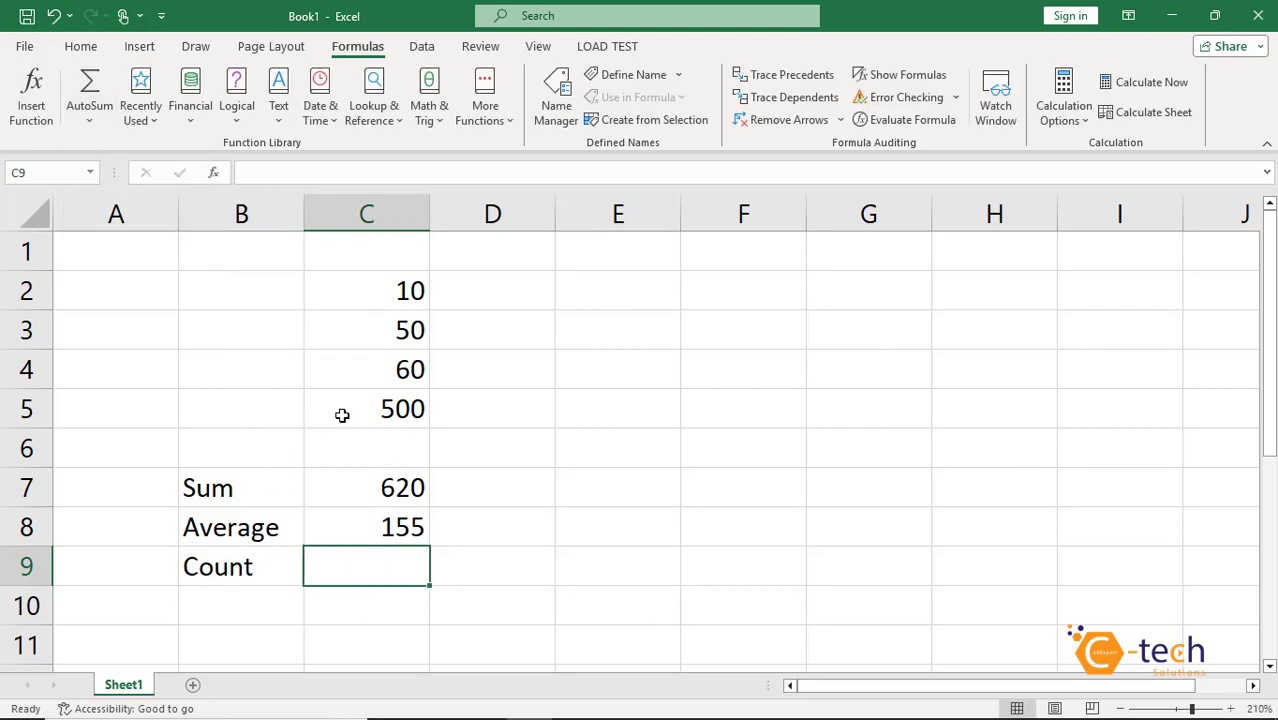
Step: Enter the formula =COUNT(C2:C5) in cell C9
text(=cou)
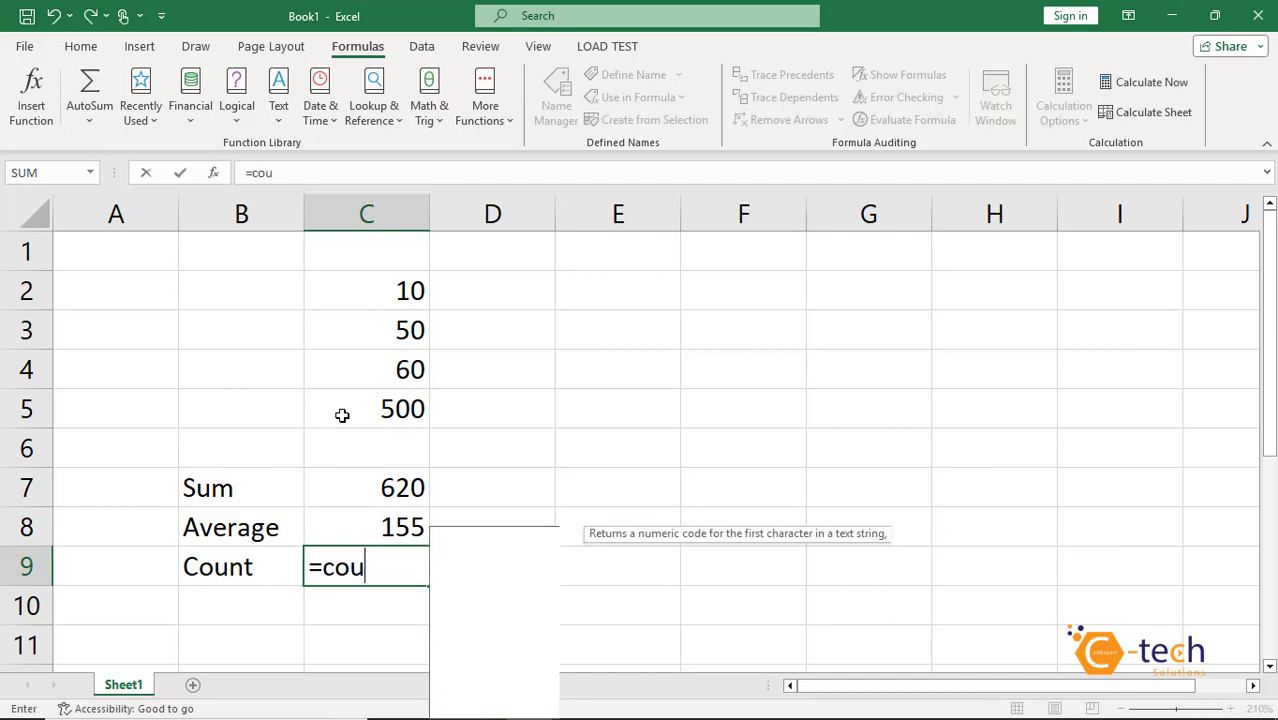
text(n)
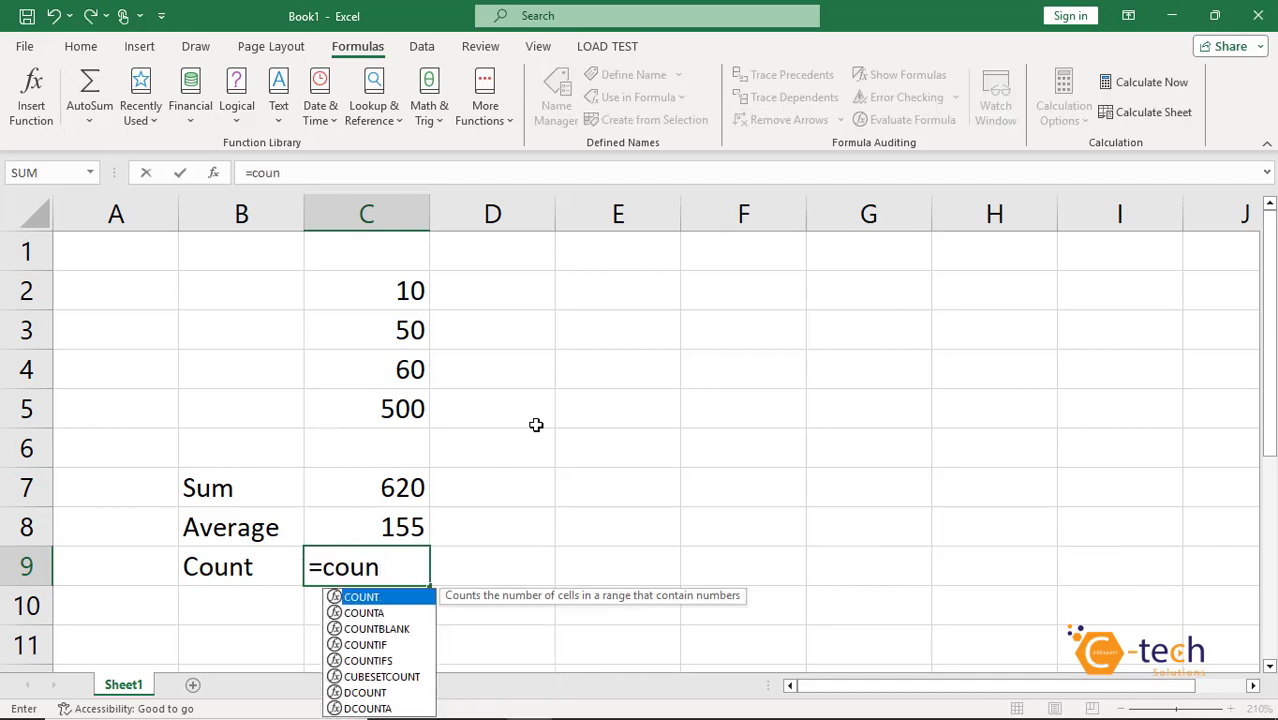
key(Down)
key(Down)
key(Up)
key(Up)
key(Tab)
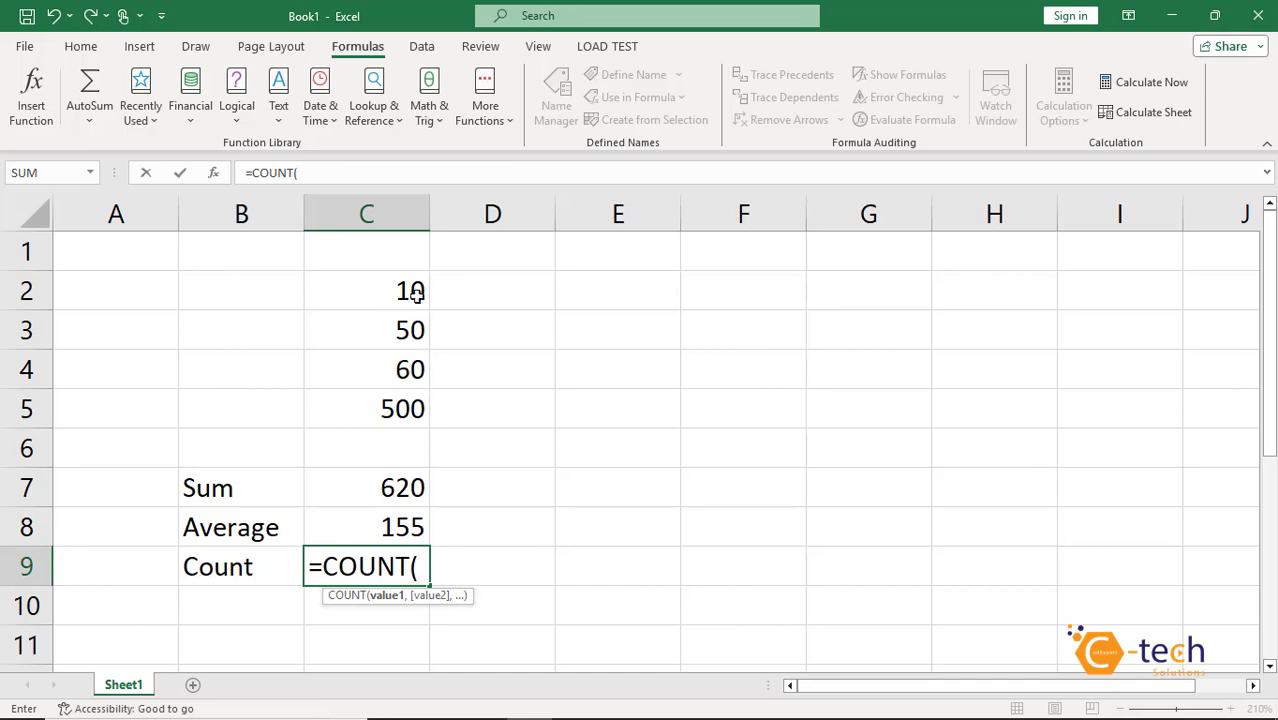
drag(412, 290, 389, 408)
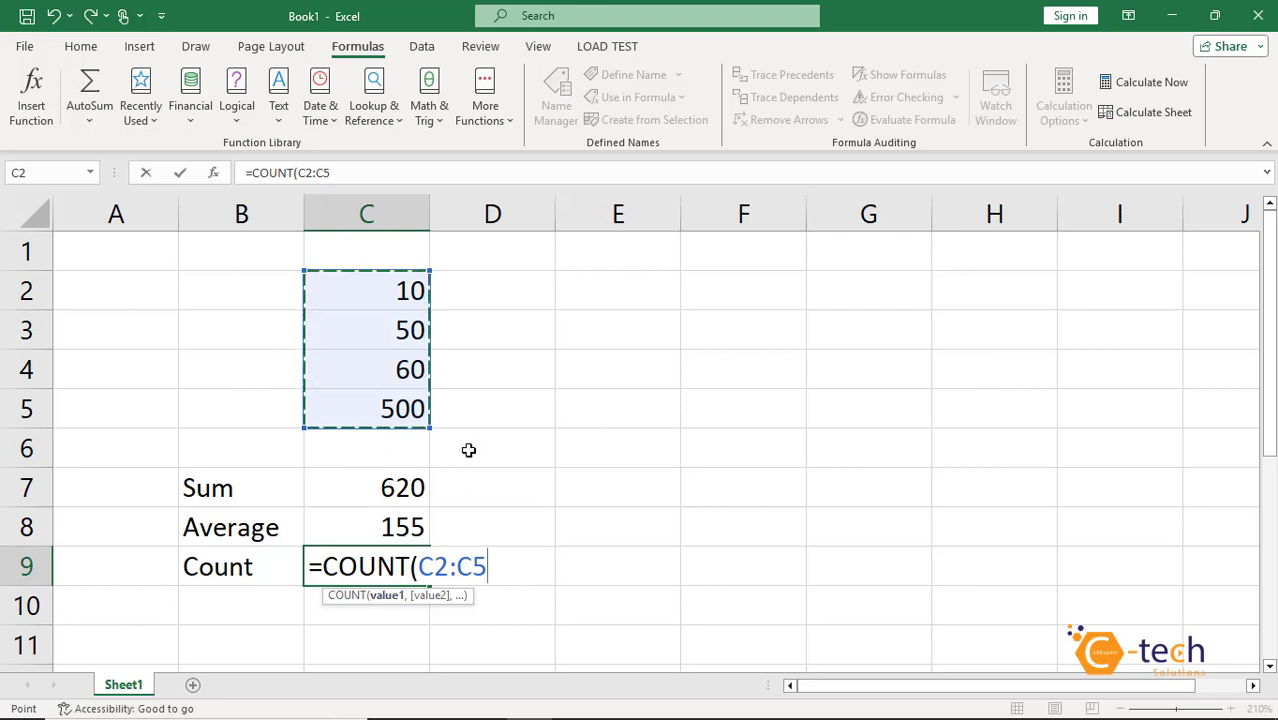
text())
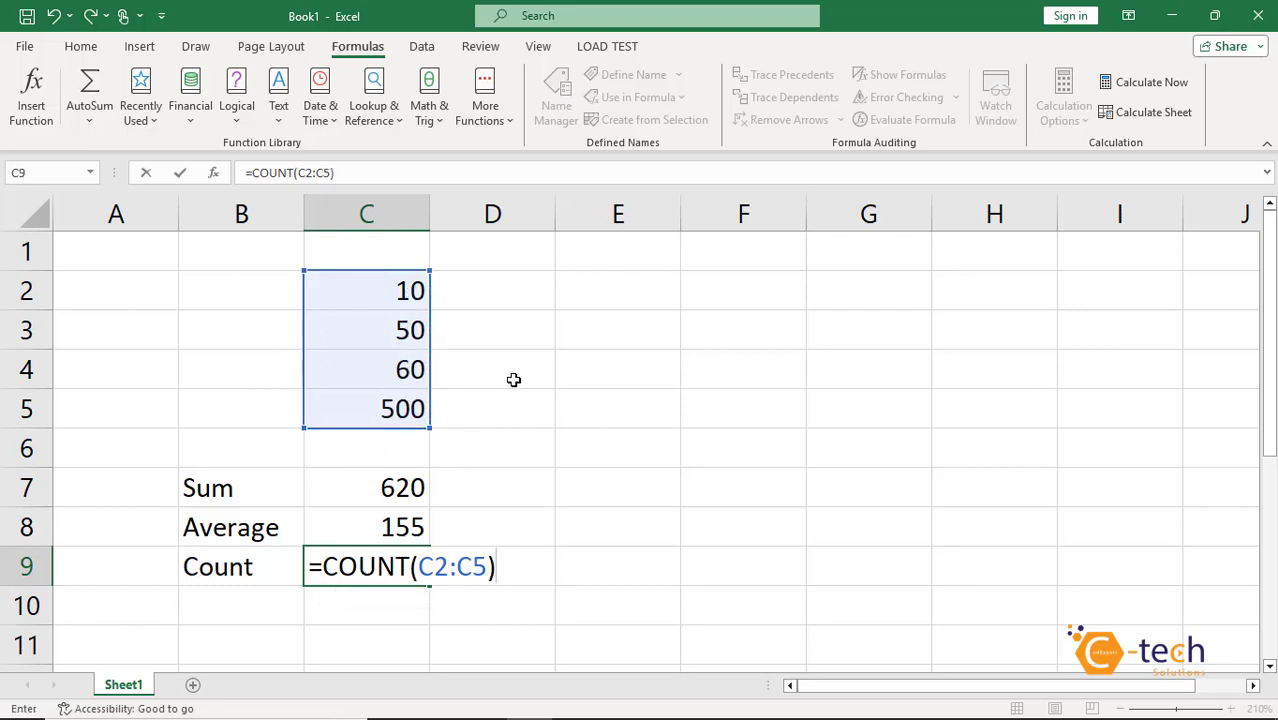
key(Return)
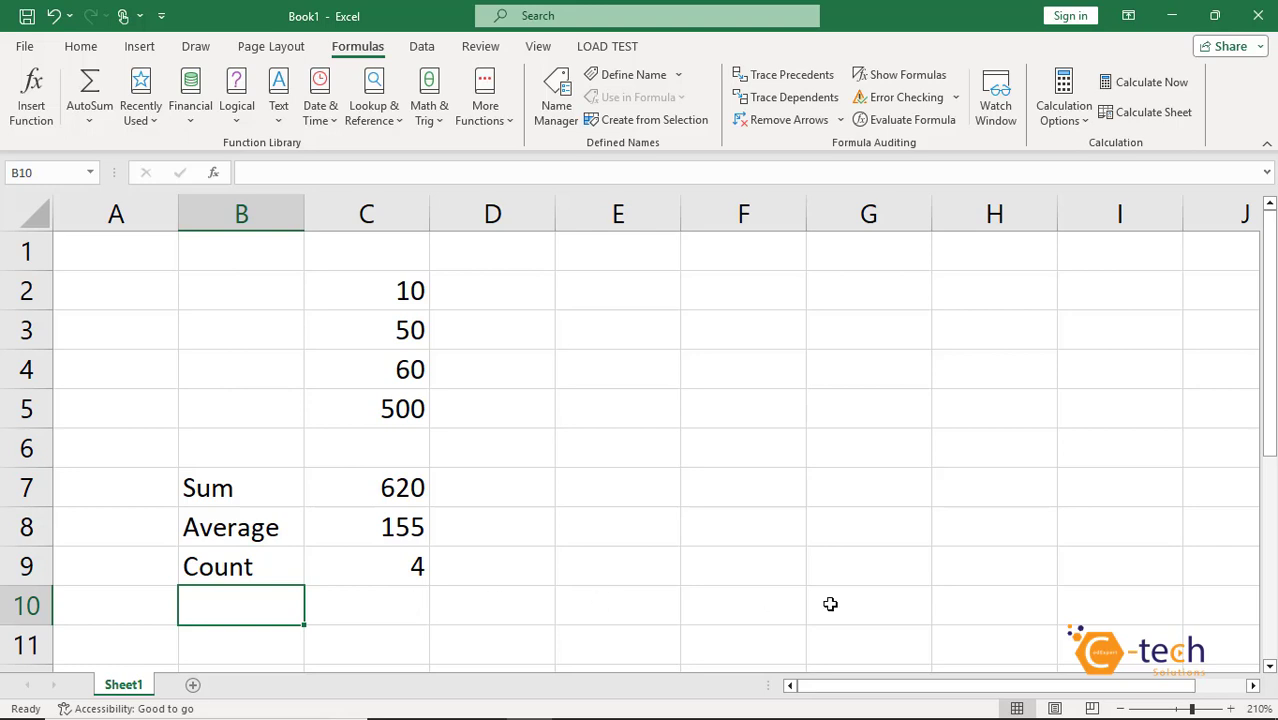
Step: Check the AutoSum function list for the remaining functions and enter the labels Max in B10 and Min in B11
click(1268, 668)
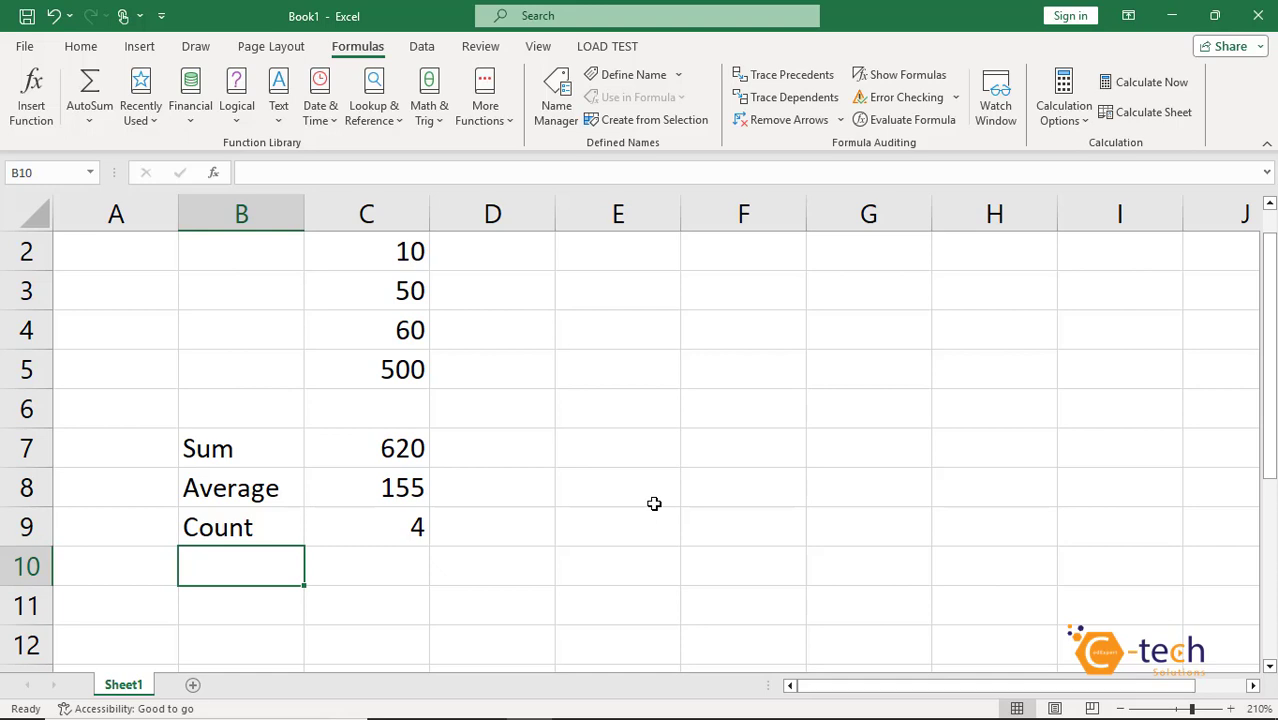
click(98, 126)
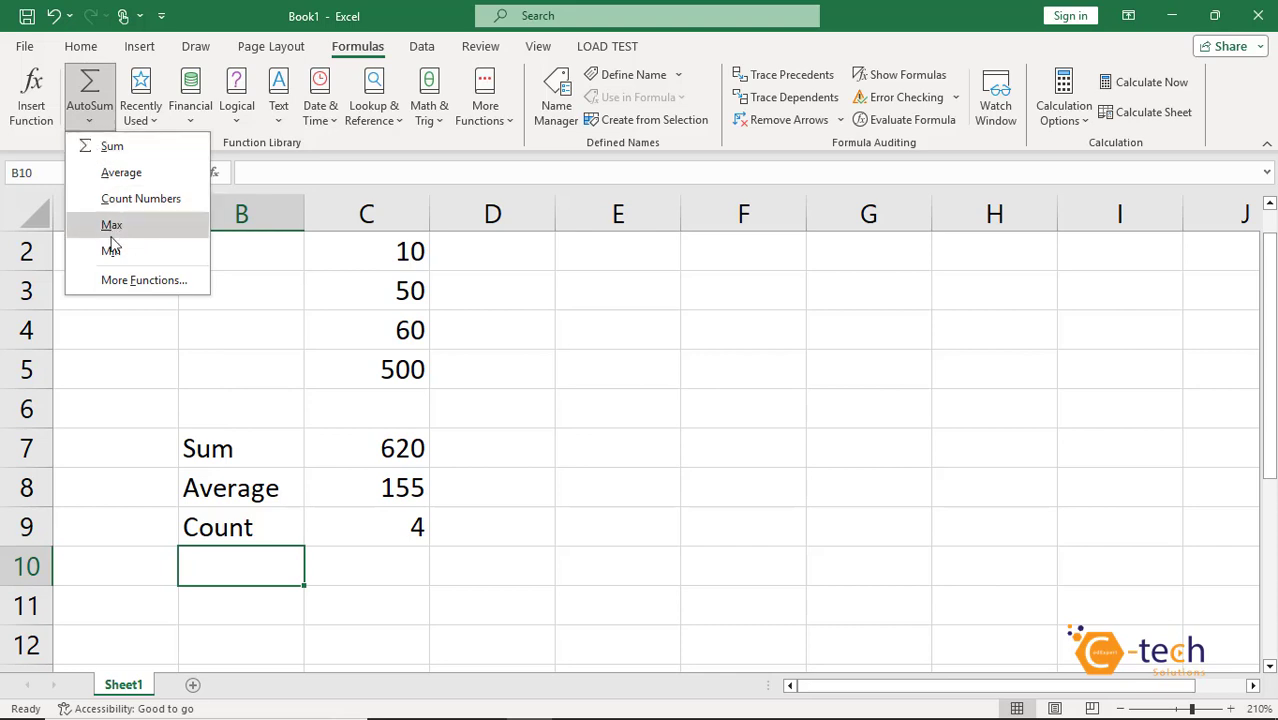
click(240, 569)
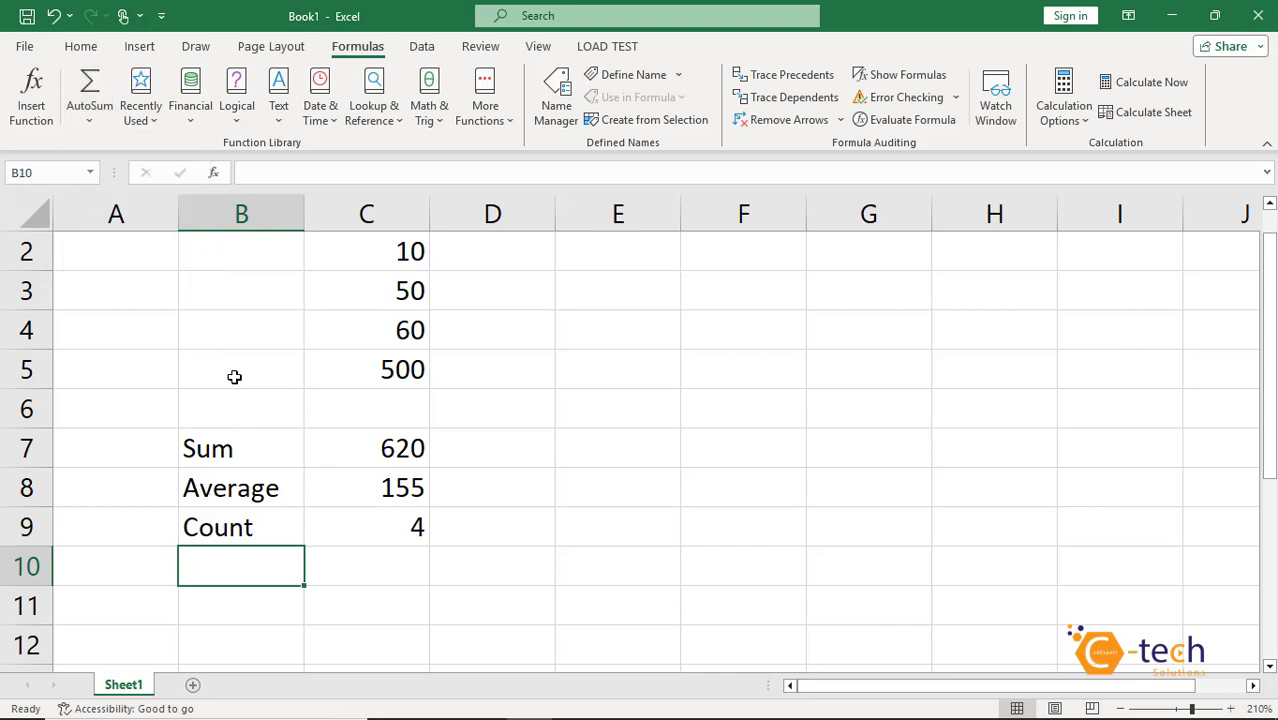
text(Max)
key(Return)
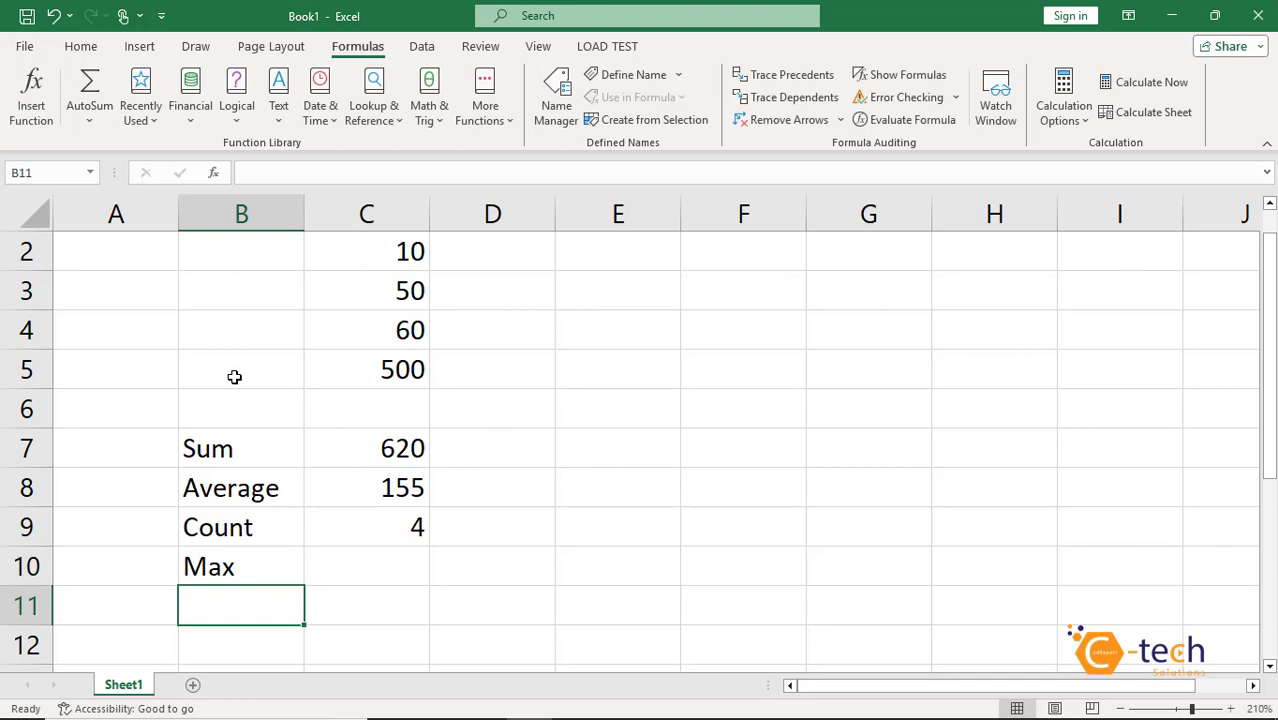
text(Min)
key(Tab)
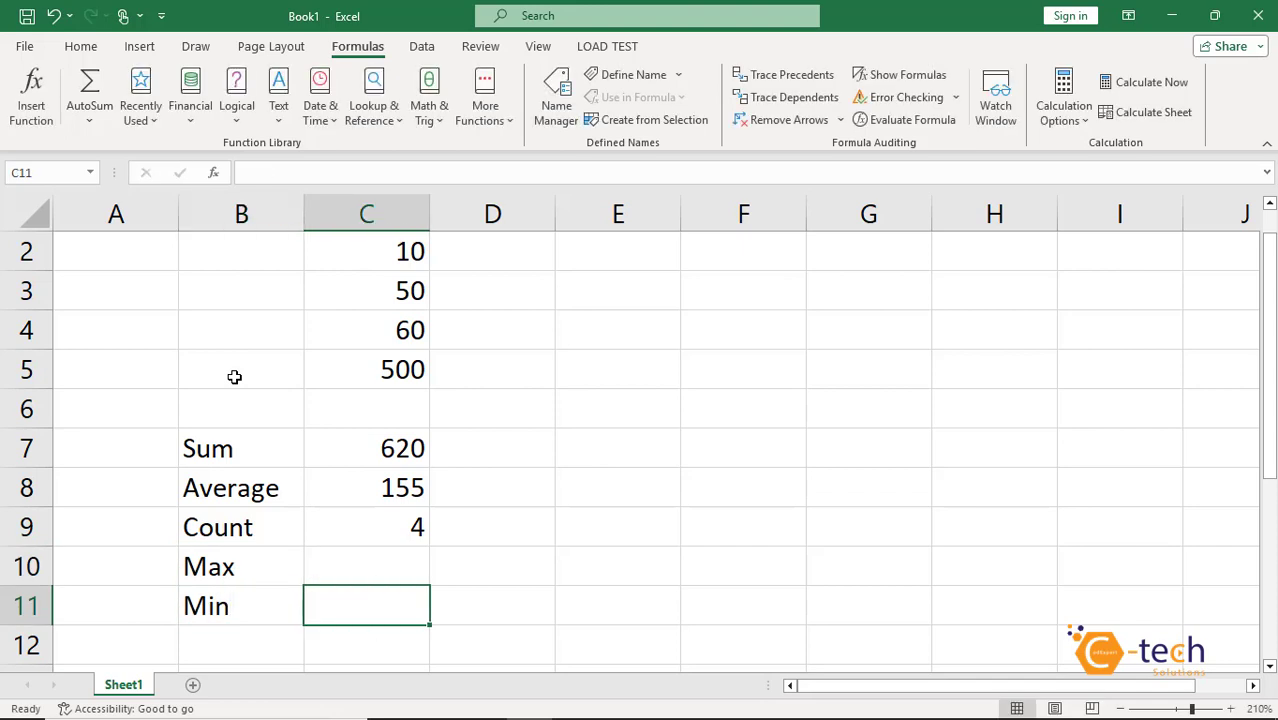
Step: Enter the formula =MAX(C2:C5) in cell C10 and check the cell's formula
click(360, 556)
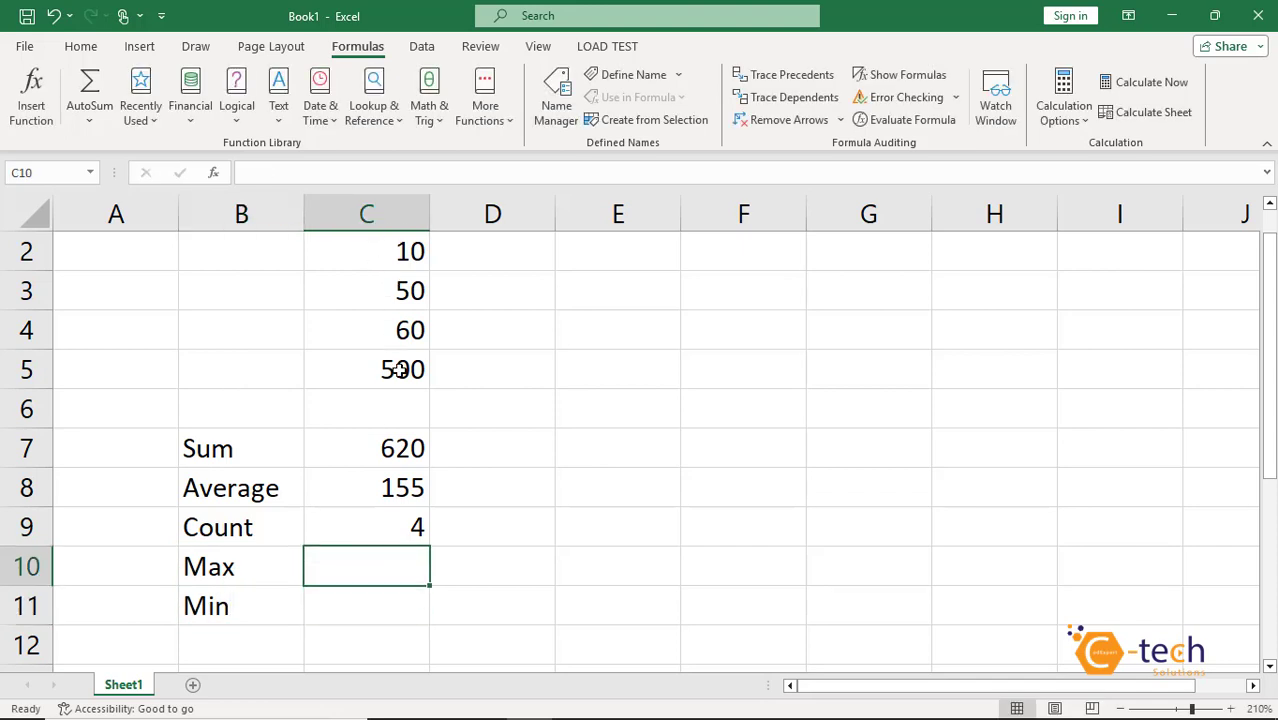
text(=ma)
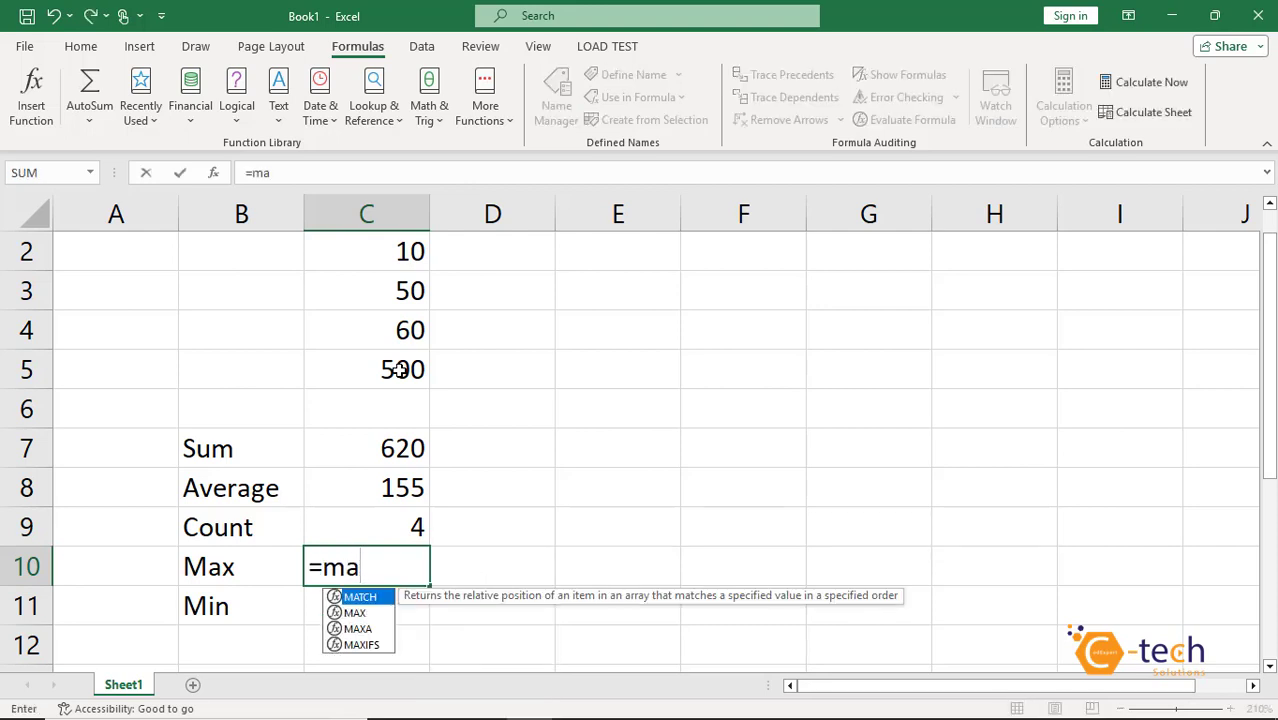
text(x)
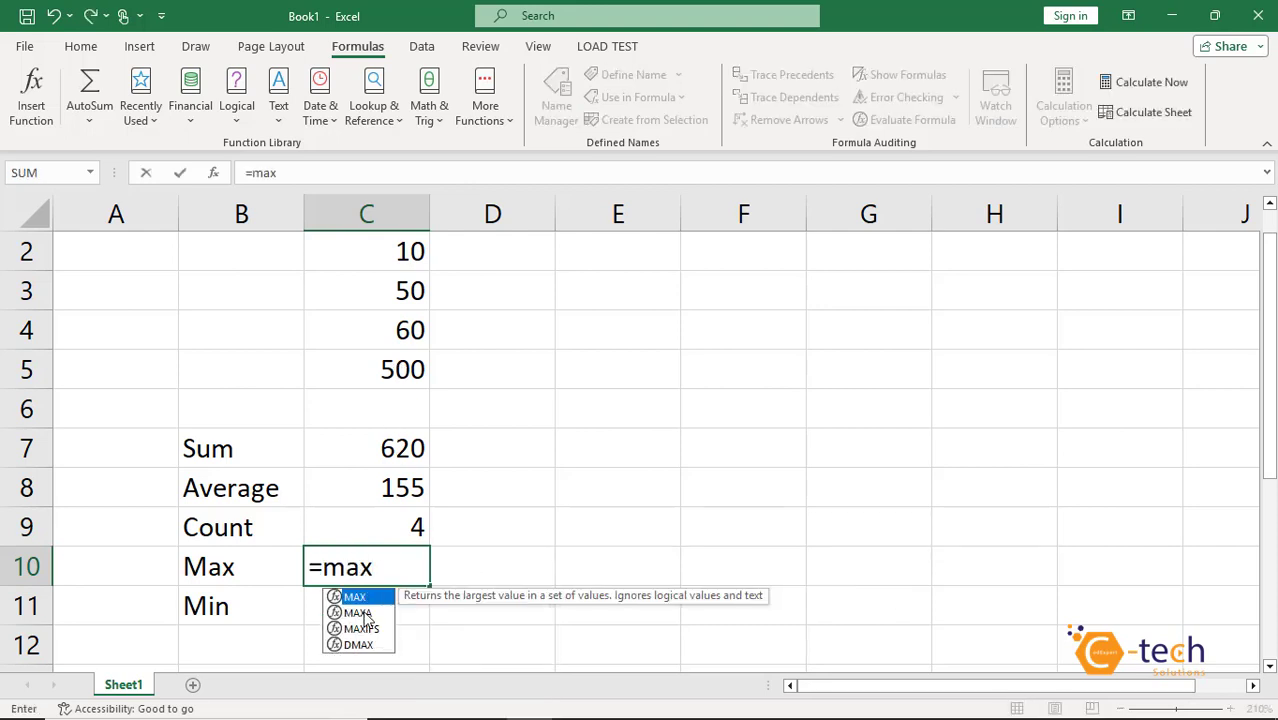
key(Tab)
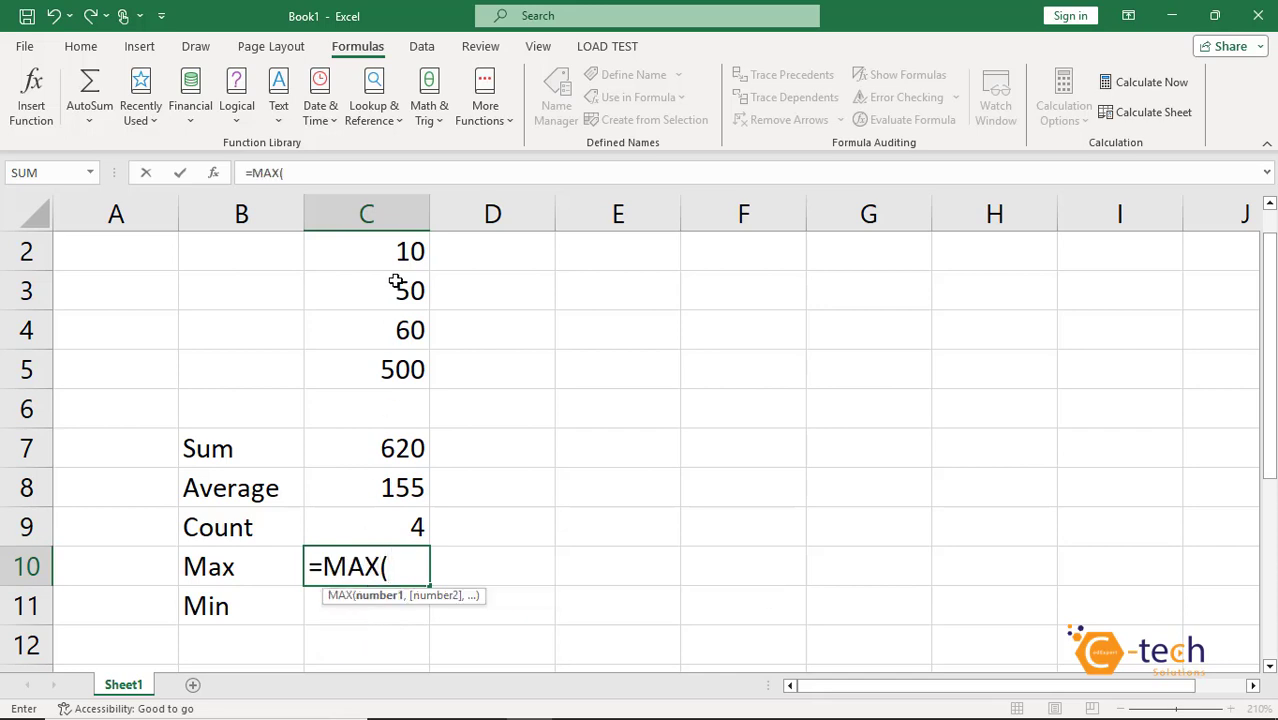
drag(400, 254, 391, 367)
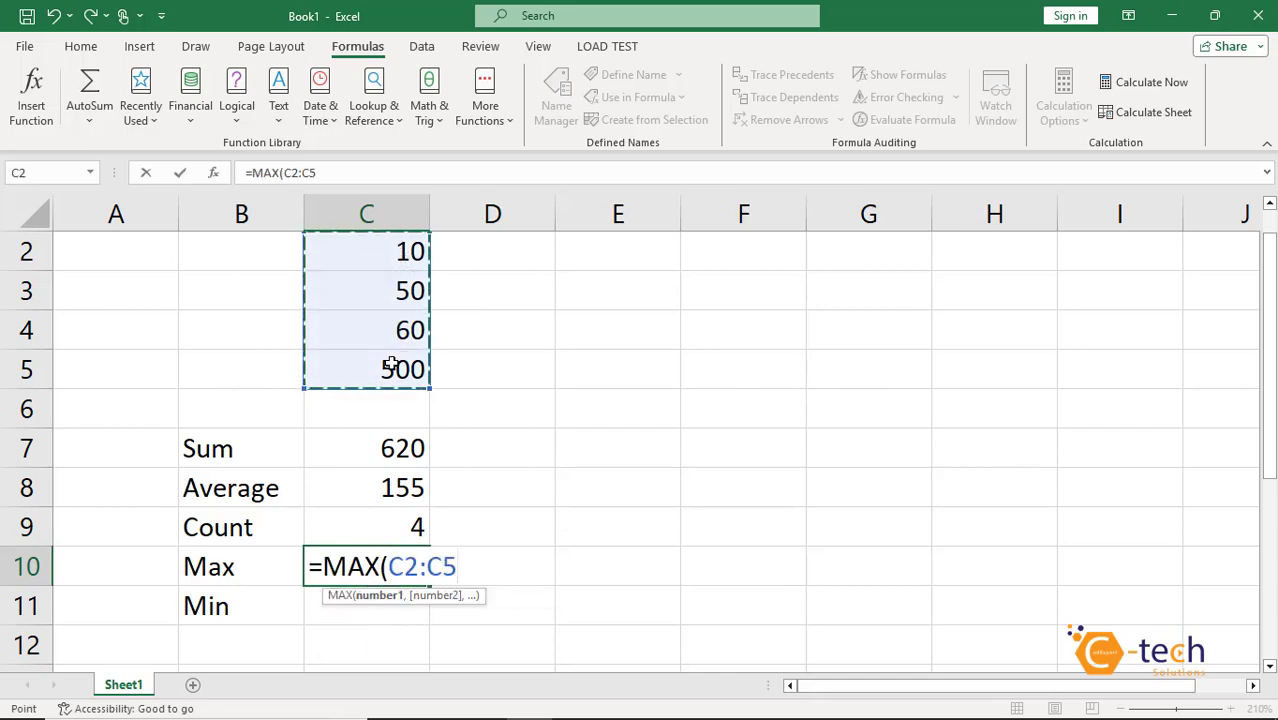
text())
key(Return)
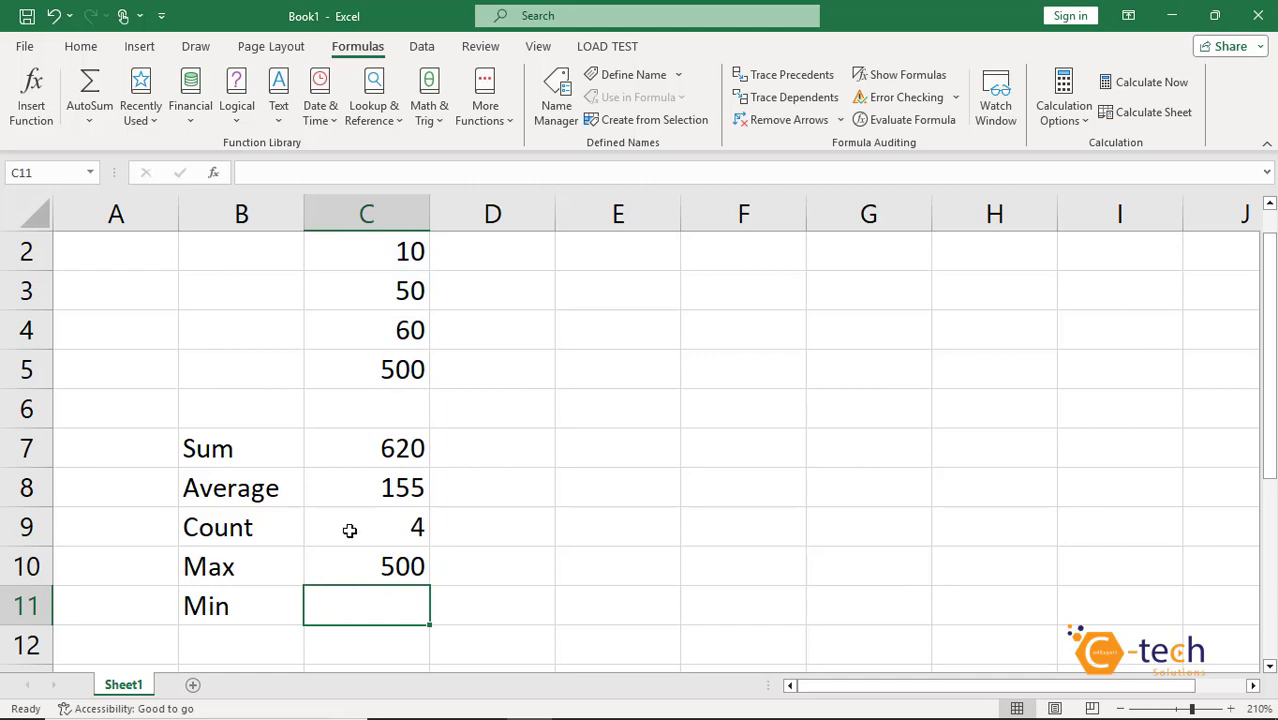
click(394, 572)
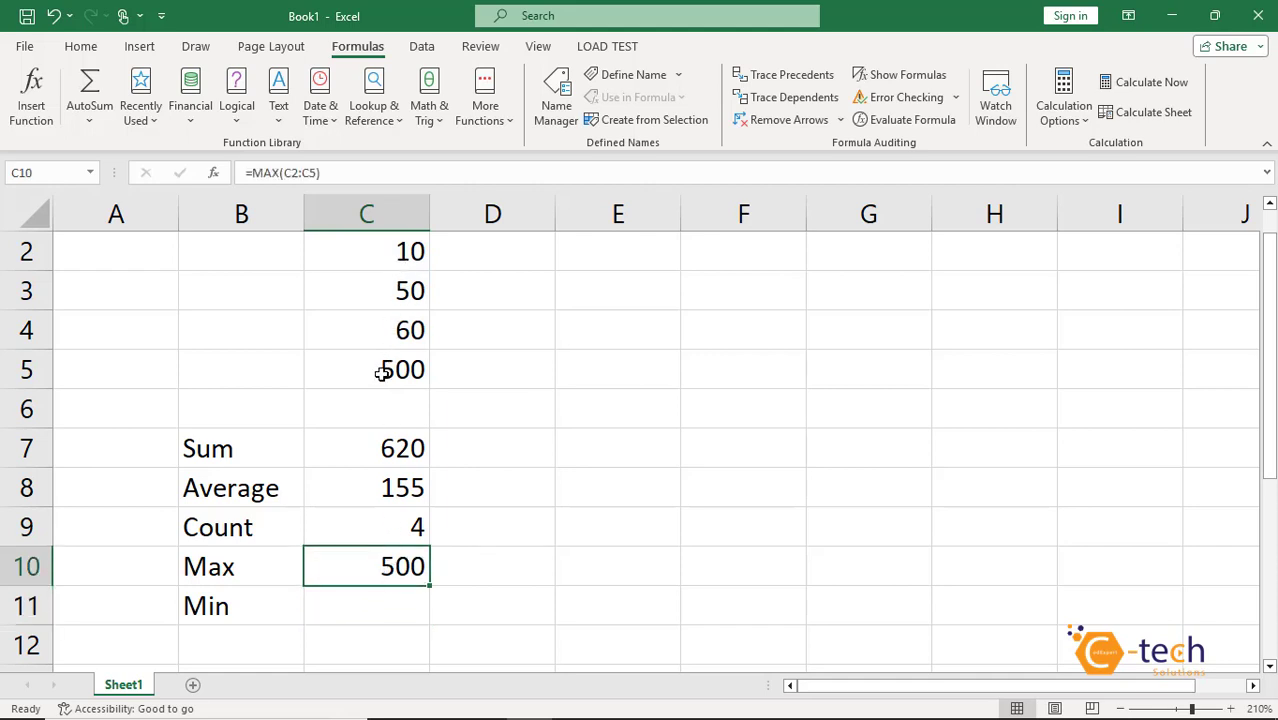
Step: Enter the formula =MIN(C2:C5) in cell C11
click(388, 605)
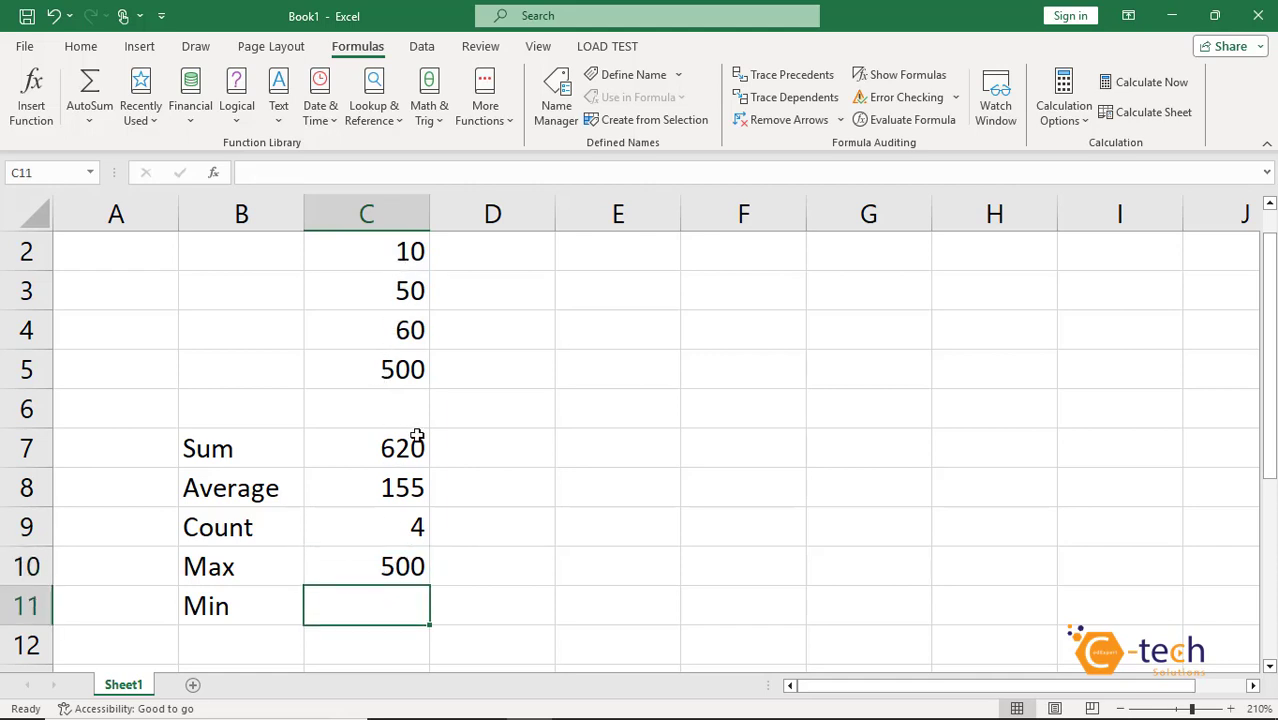
text(=min)
key(Tab)
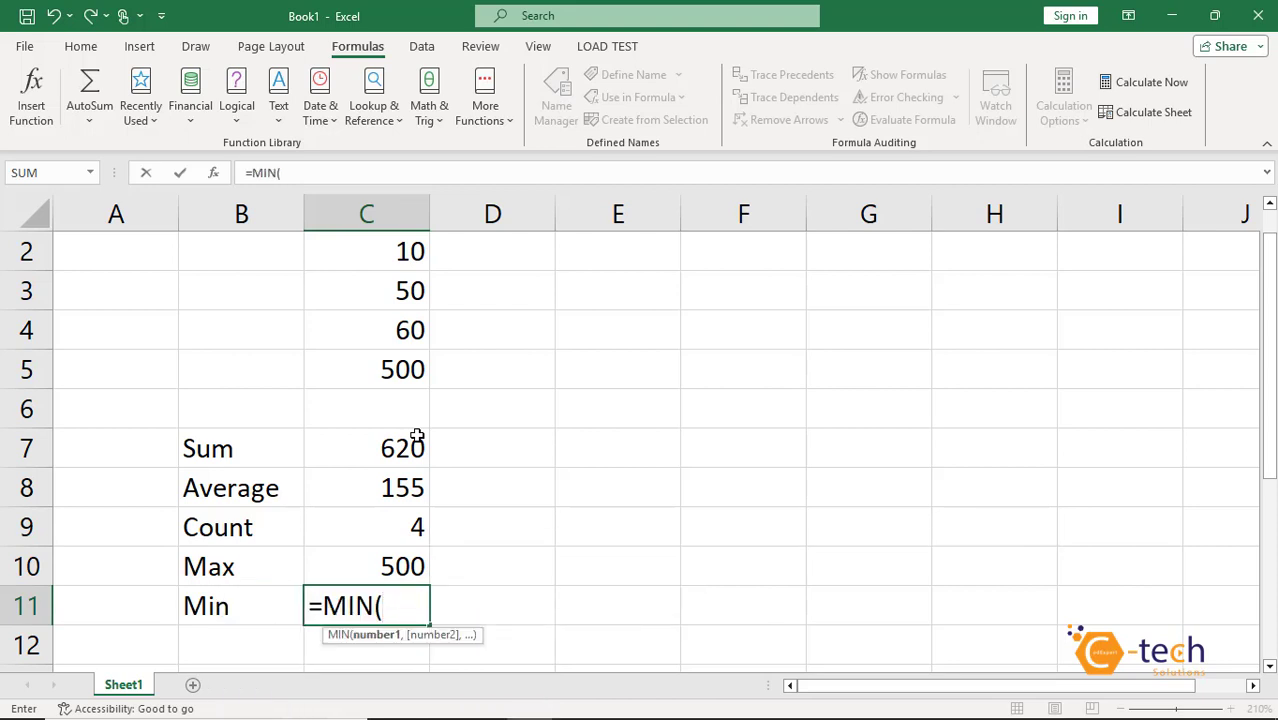
click(388, 257)
drag(384, 305, 378, 365)
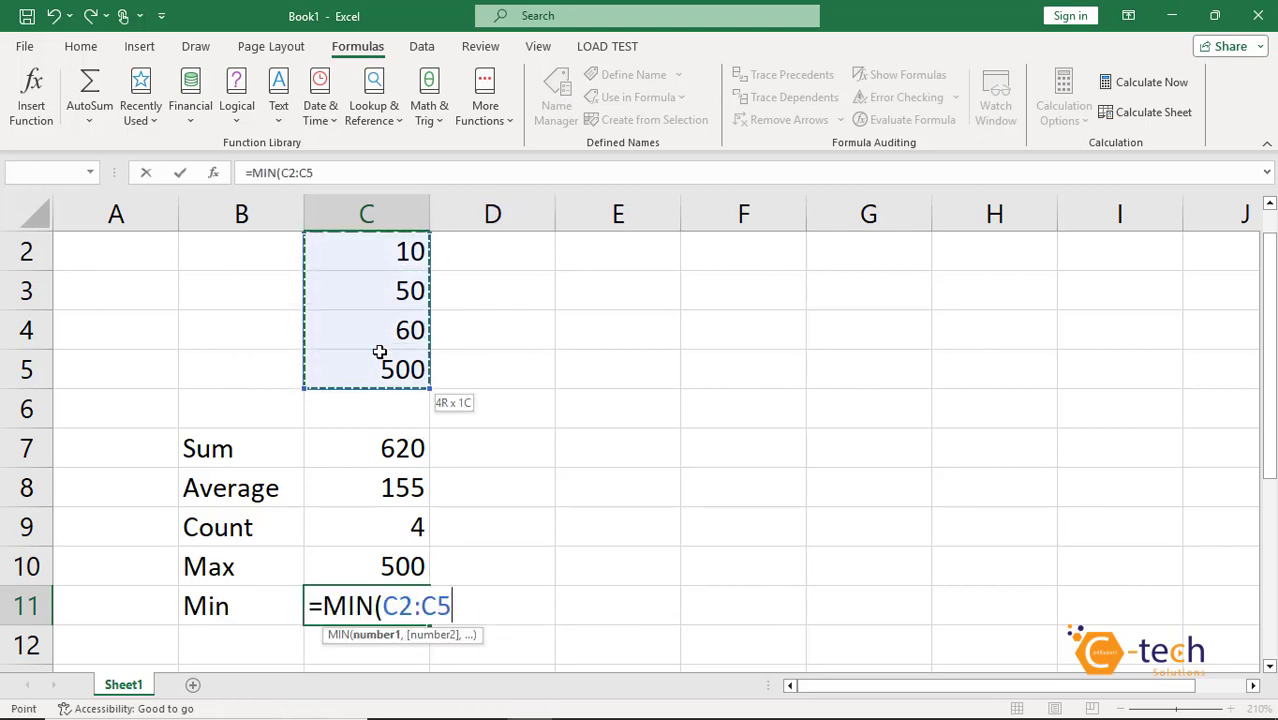
key(Return)
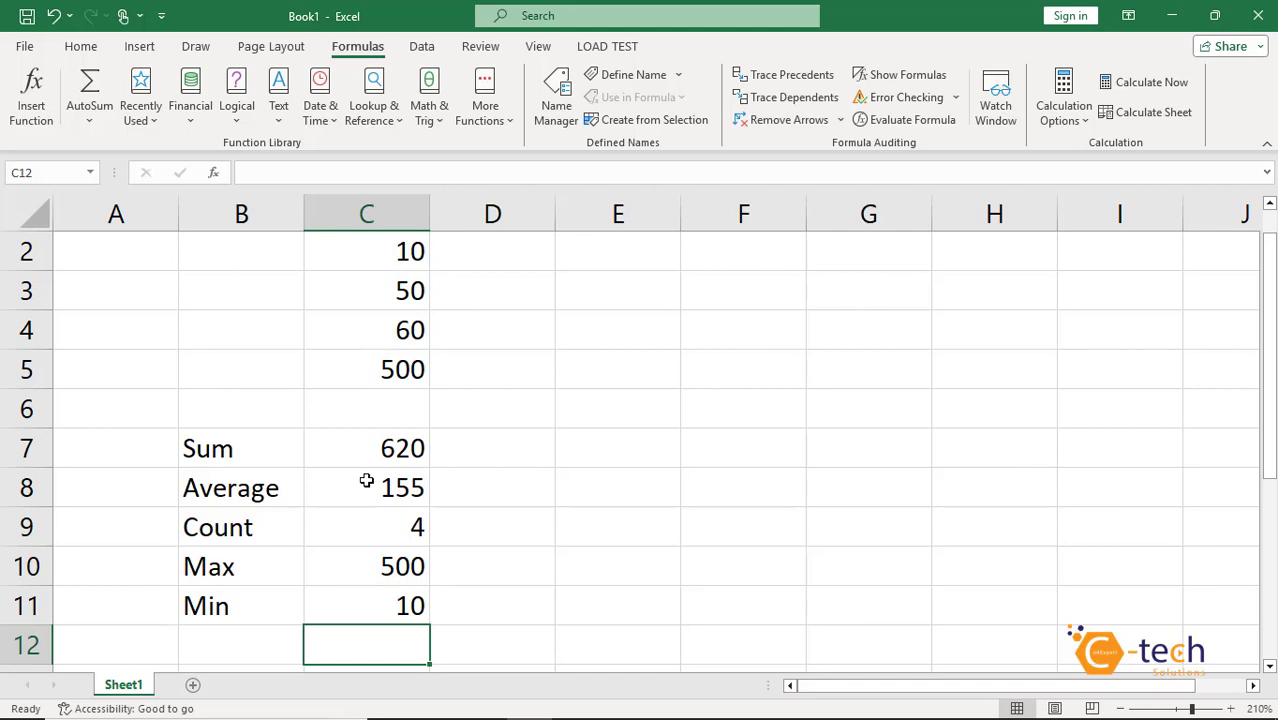
Step: Review the formulas behind the Sum, Average, Count, Max and Min results in C7:C11
click(366, 449)
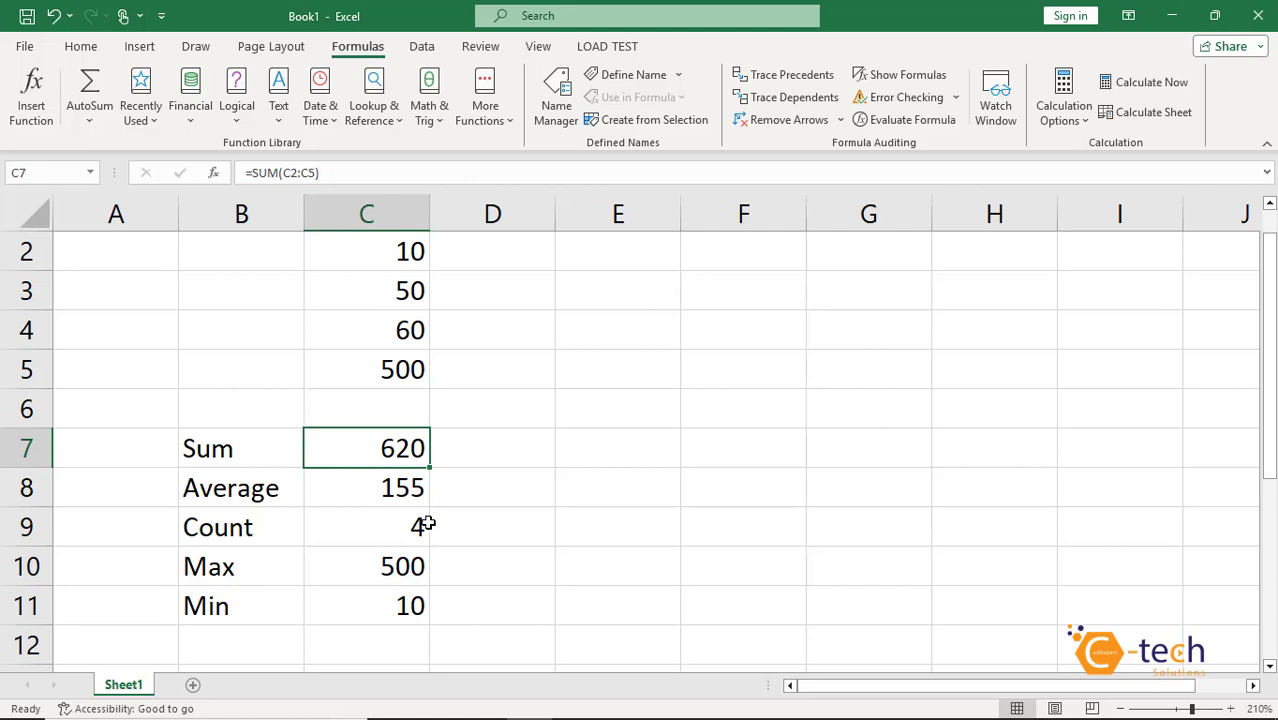
click(575, 456)
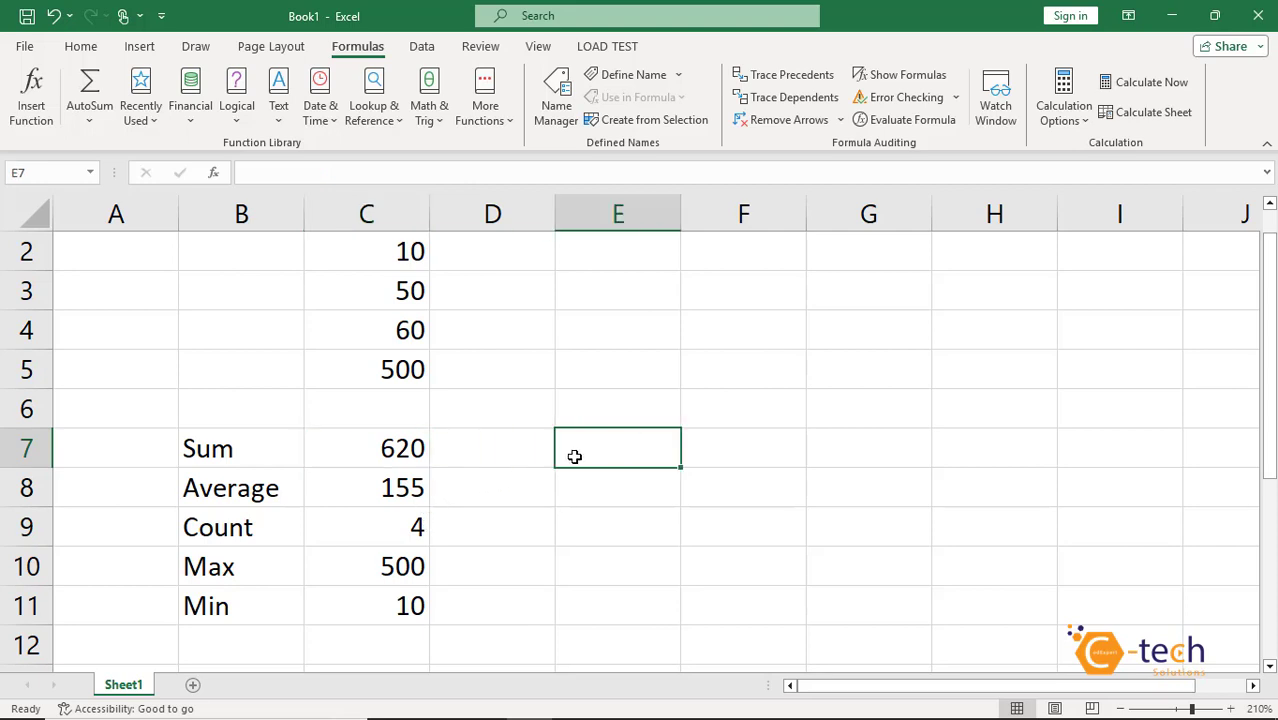
click(414, 454)
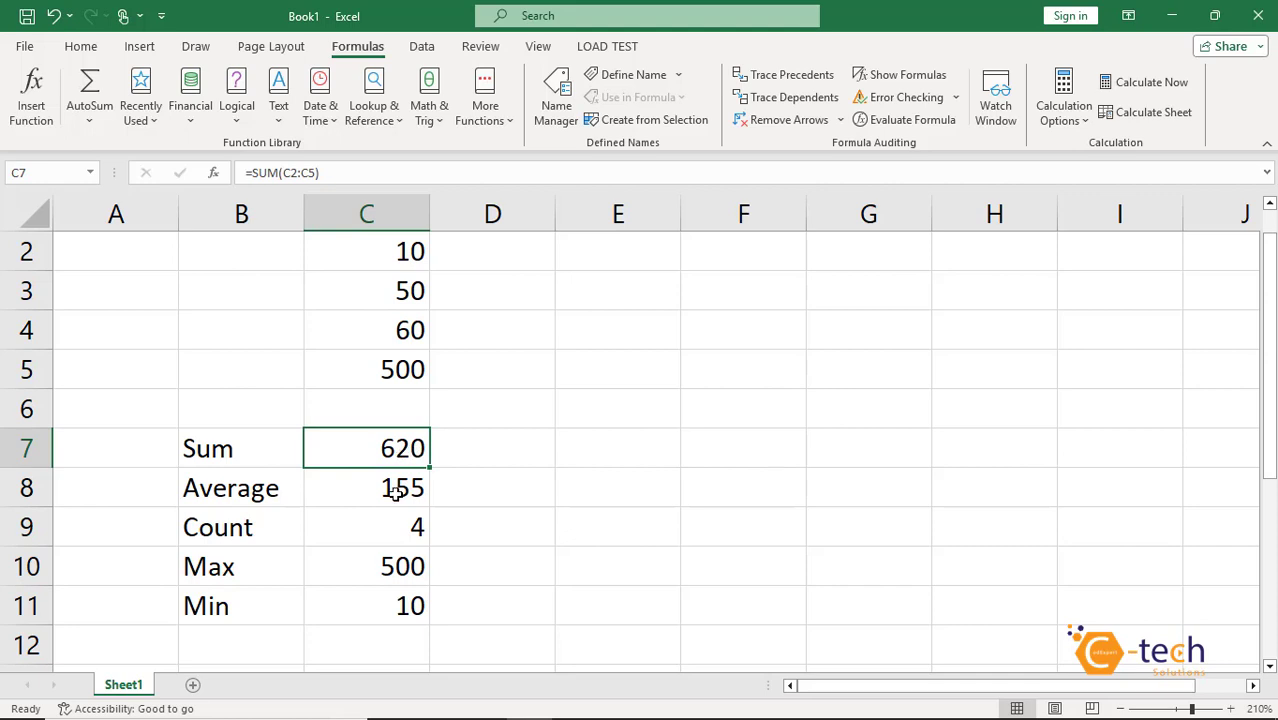
click(395, 494)
click(400, 532)
click(404, 566)
click(405, 608)
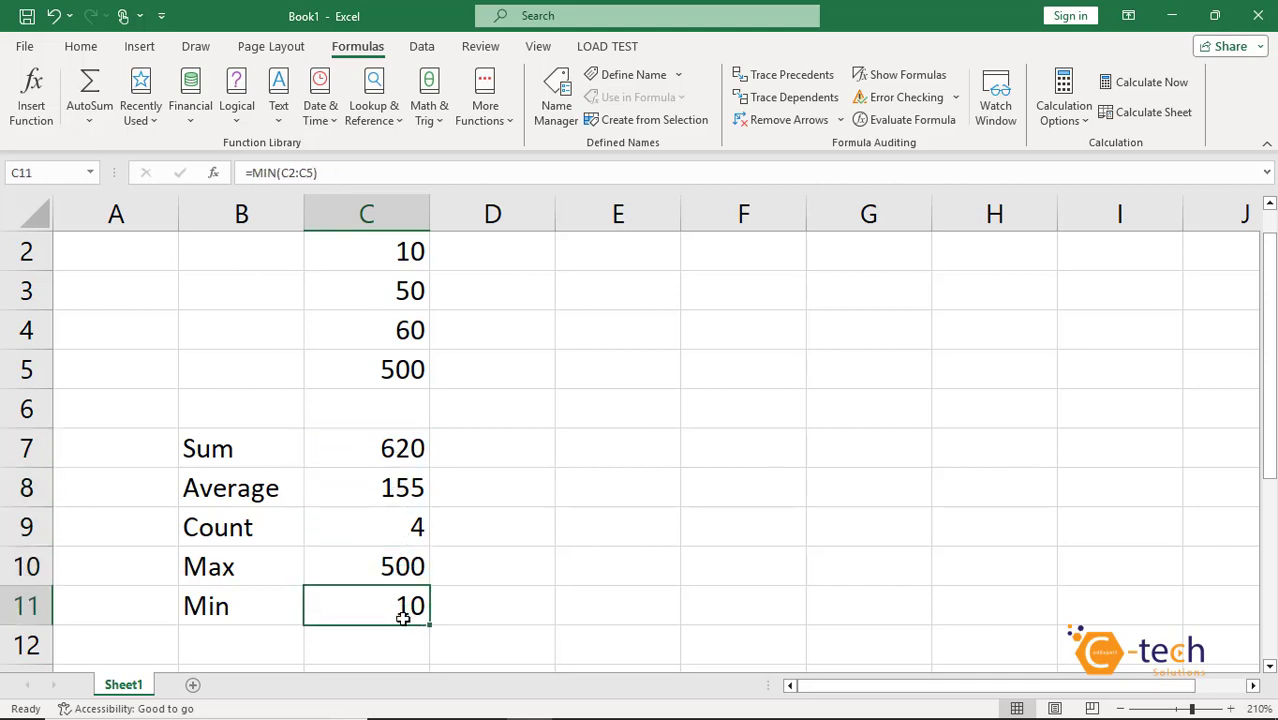
click(399, 464)
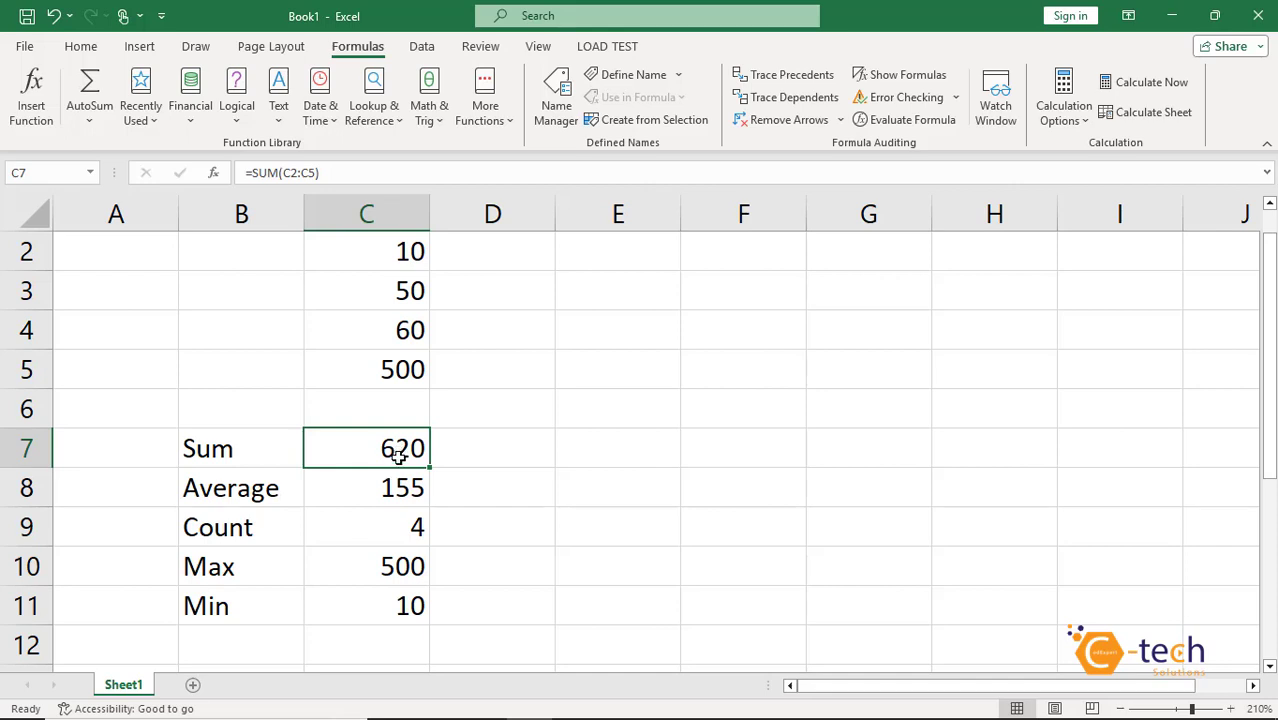
click(391, 494)
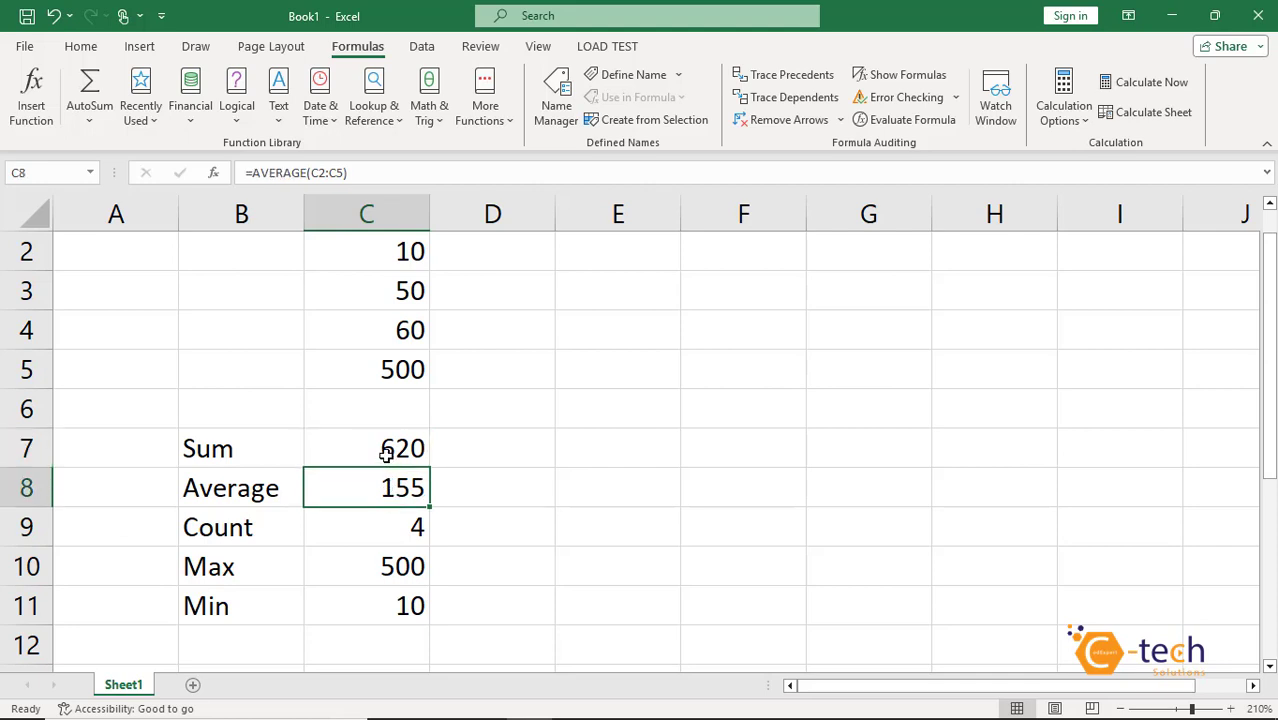
Step: Inspect the SUM function name and its cell range inside the formula in C7, leaving the formula as it is
double_click(388, 451)
drag(321, 450, 377, 452)
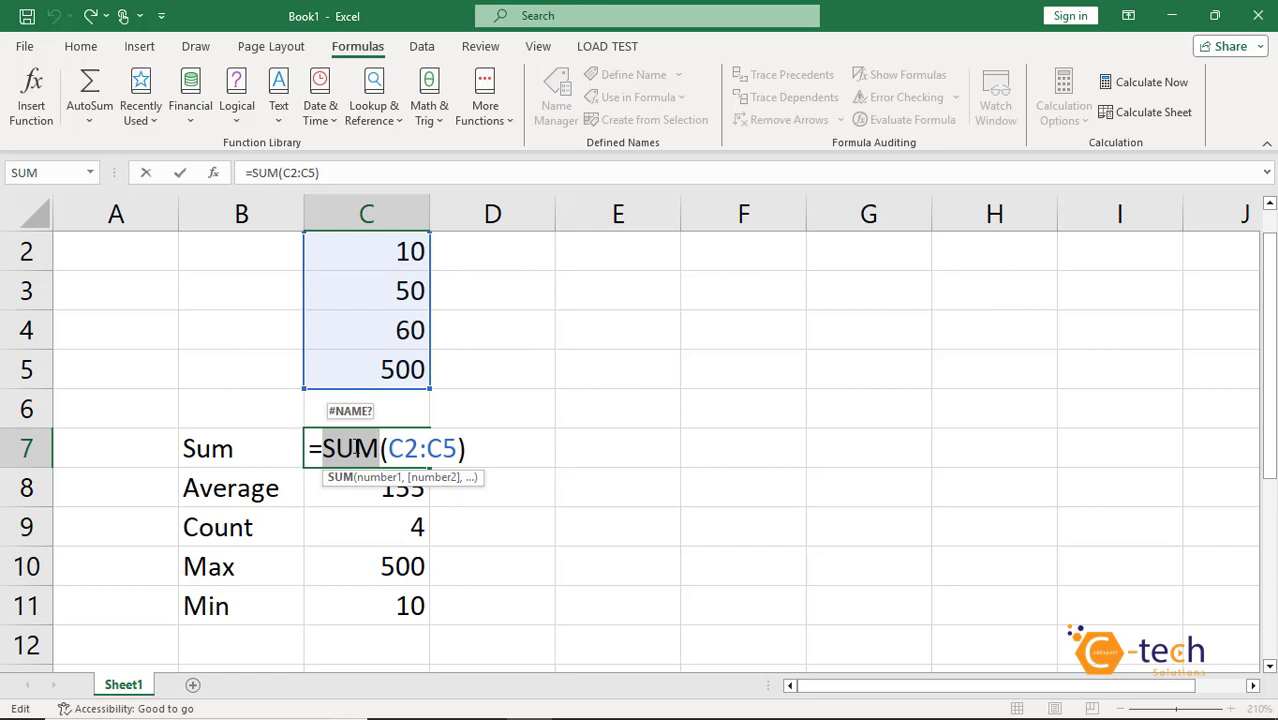
key(Return)
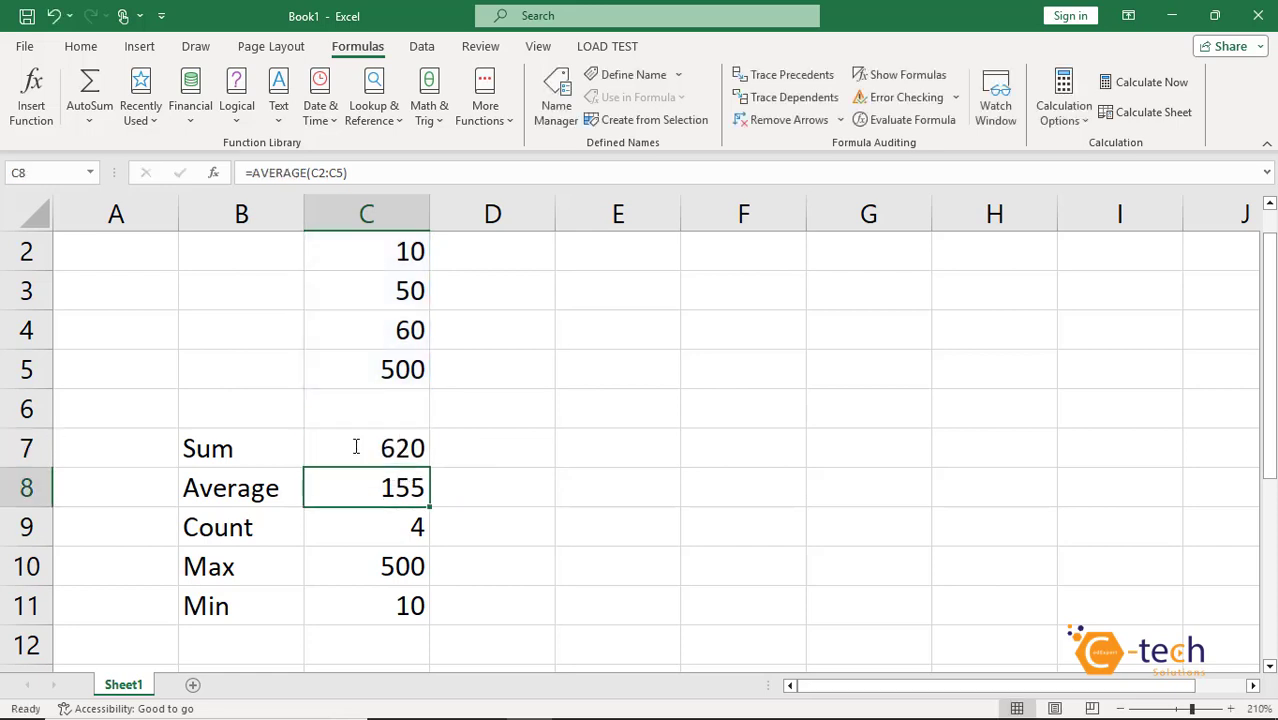
click(465, 449)
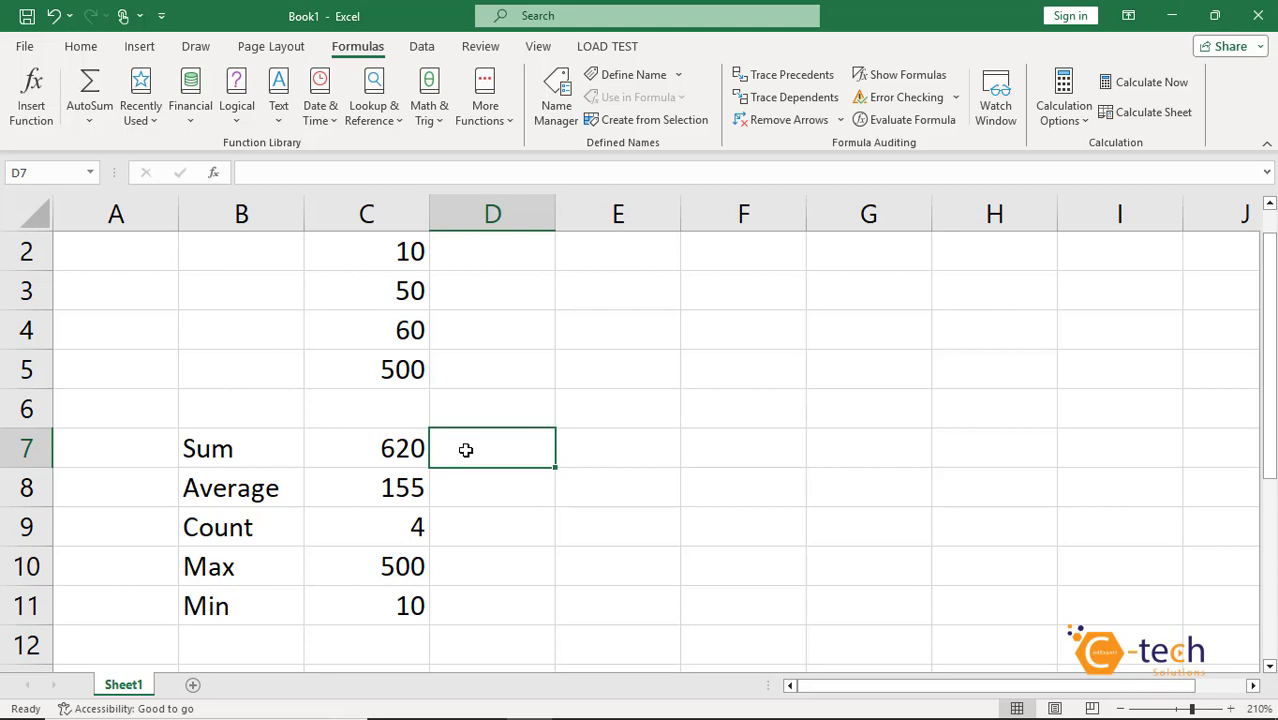
click(358, 457)
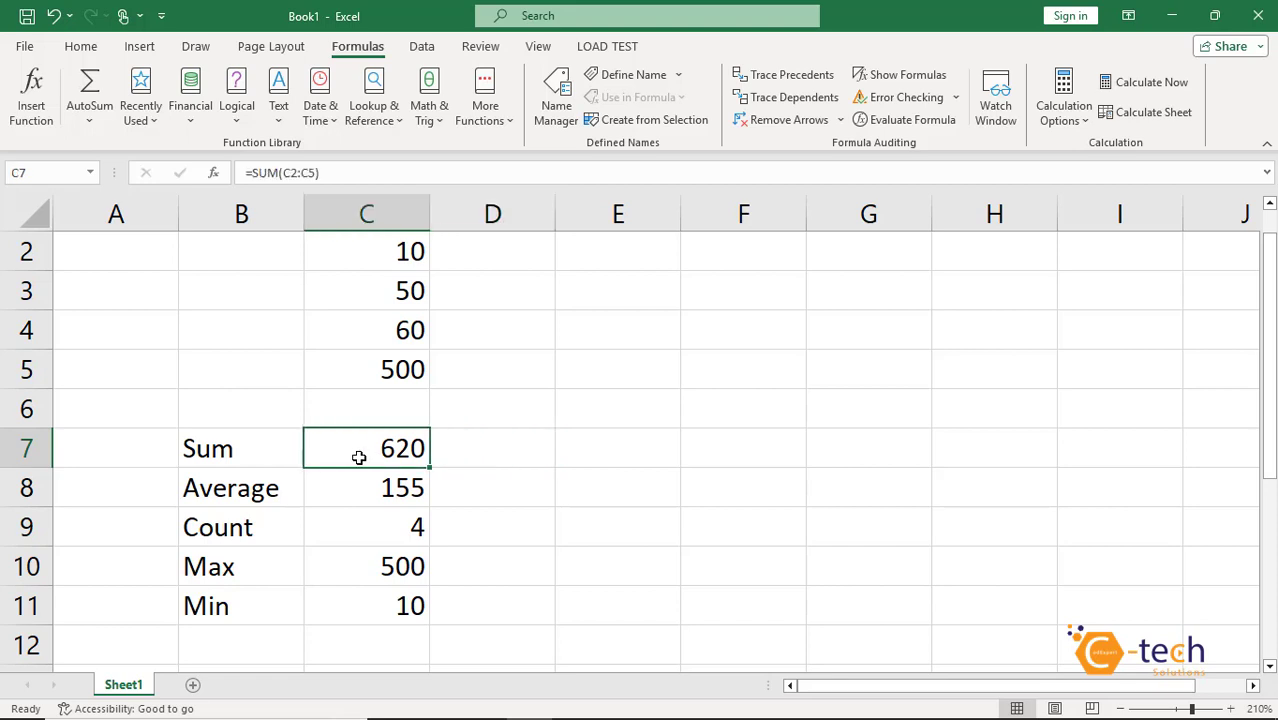